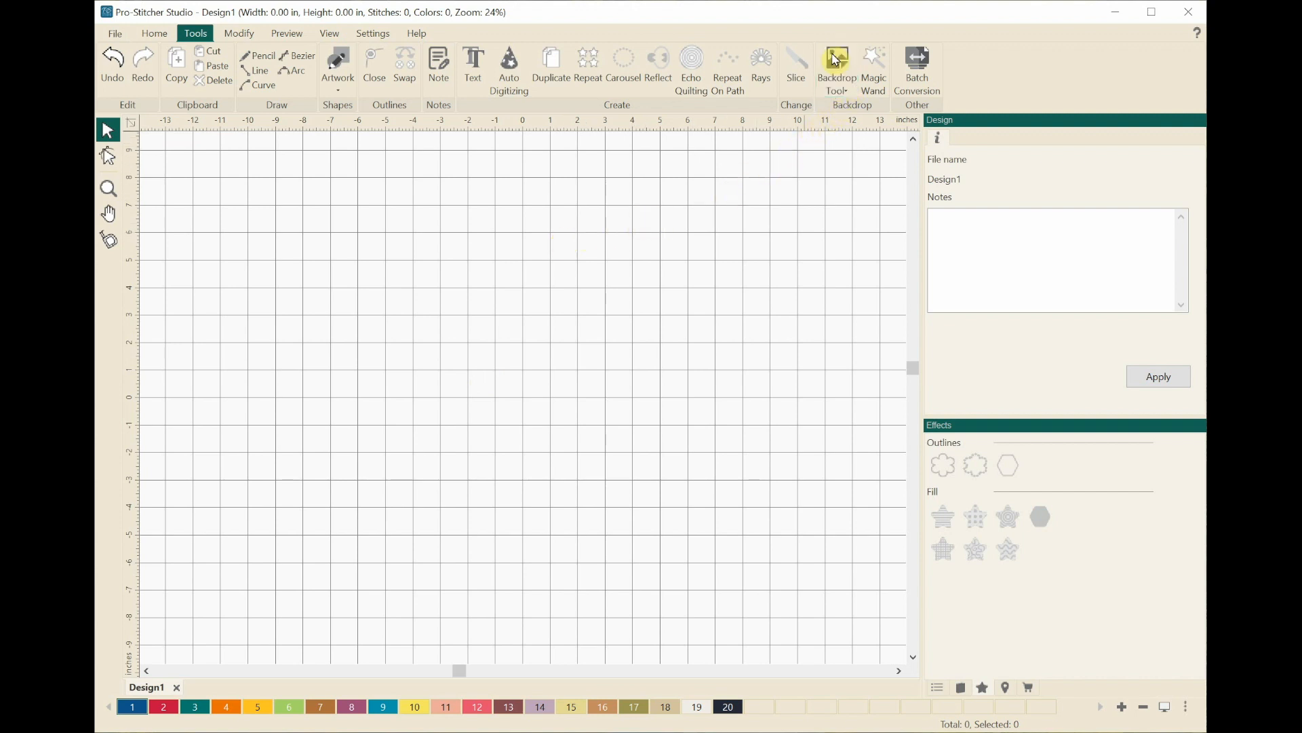
# Load the "dresden plate" JPG from the Downloads folder as the backdrop image.
pyautogui.click(835, 92)
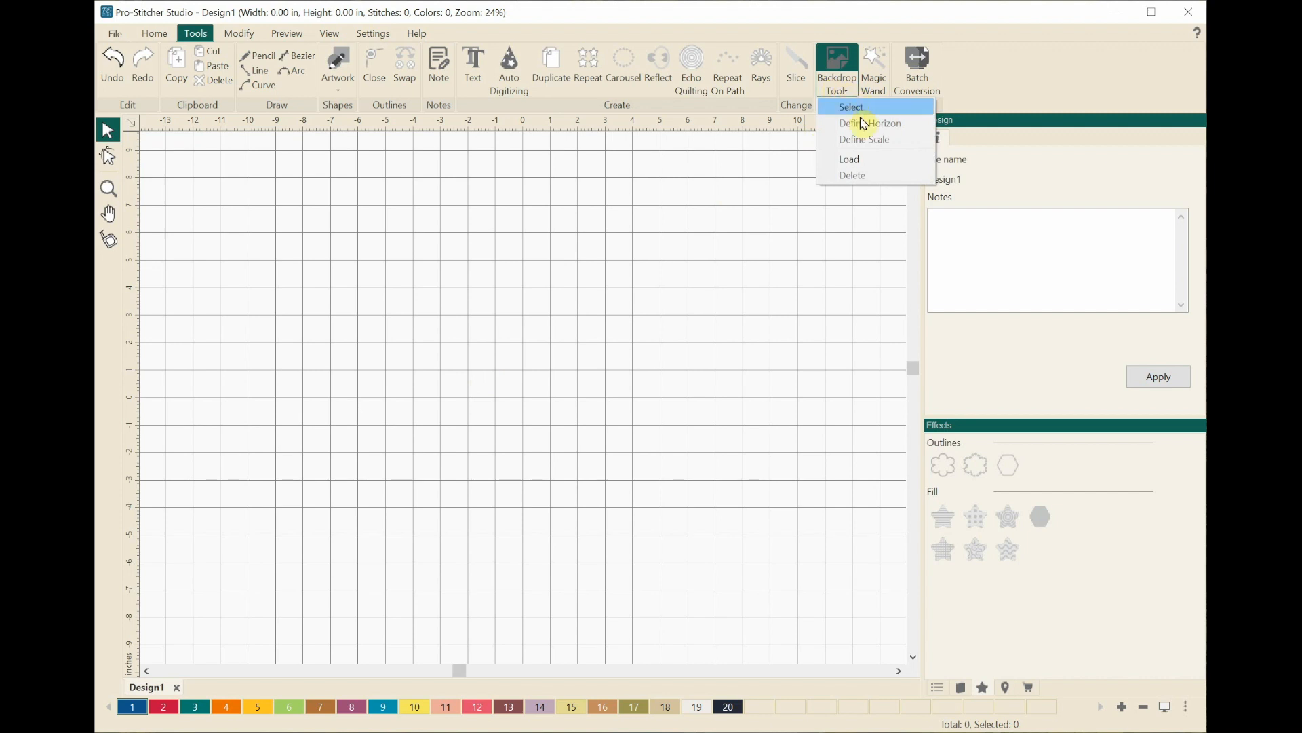
pyautogui.click(863, 161)
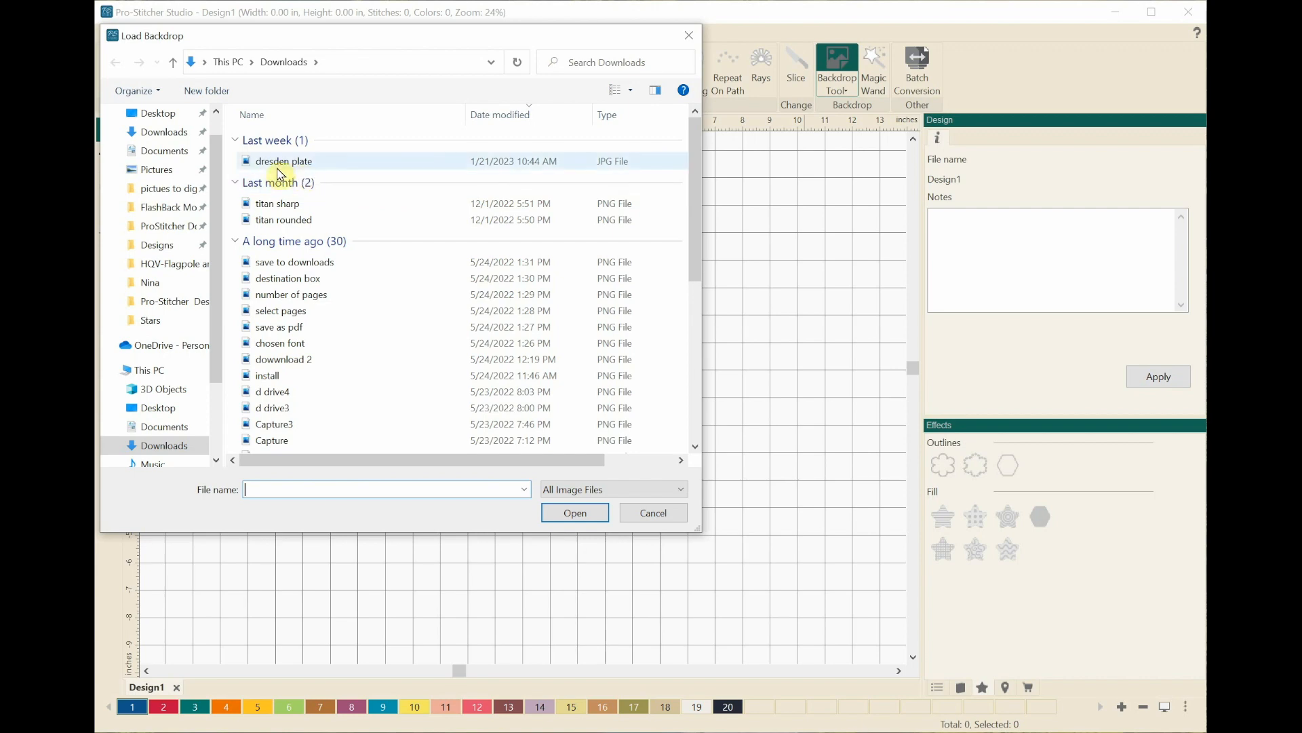
pyautogui.click(256, 164)
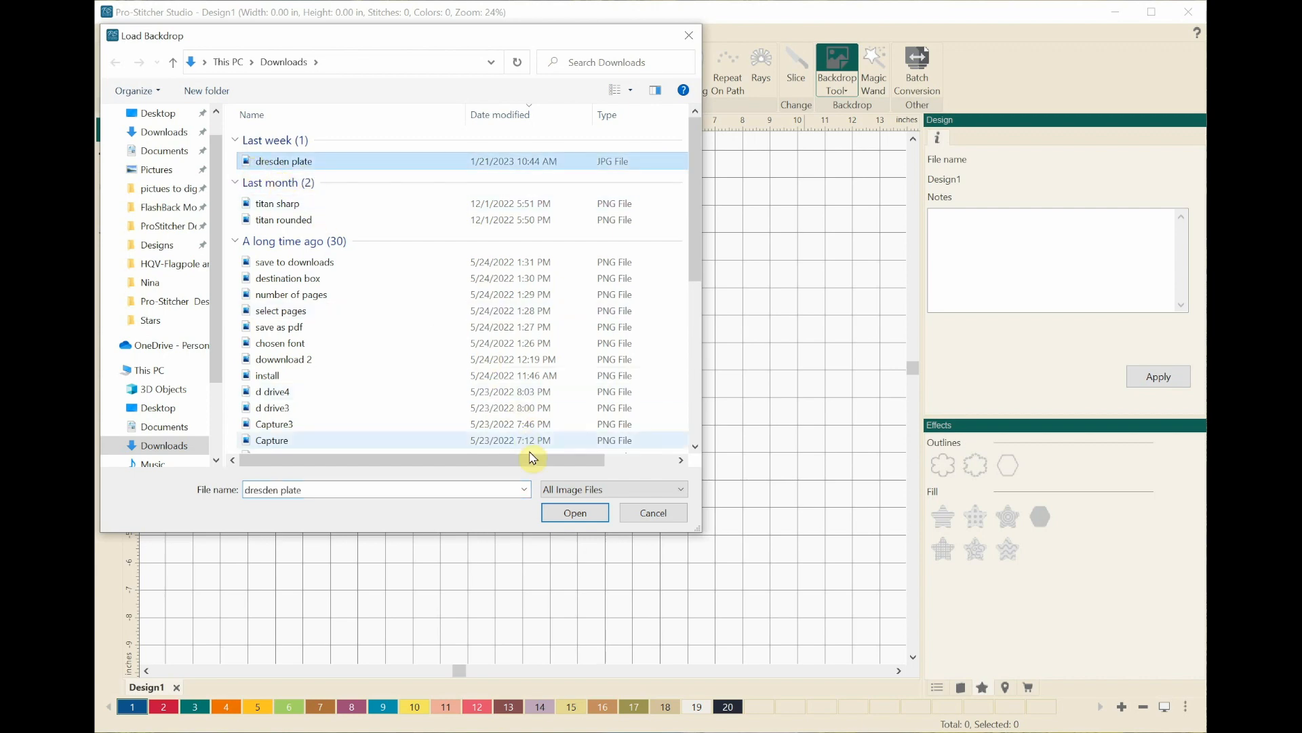
pyautogui.click(574, 517)
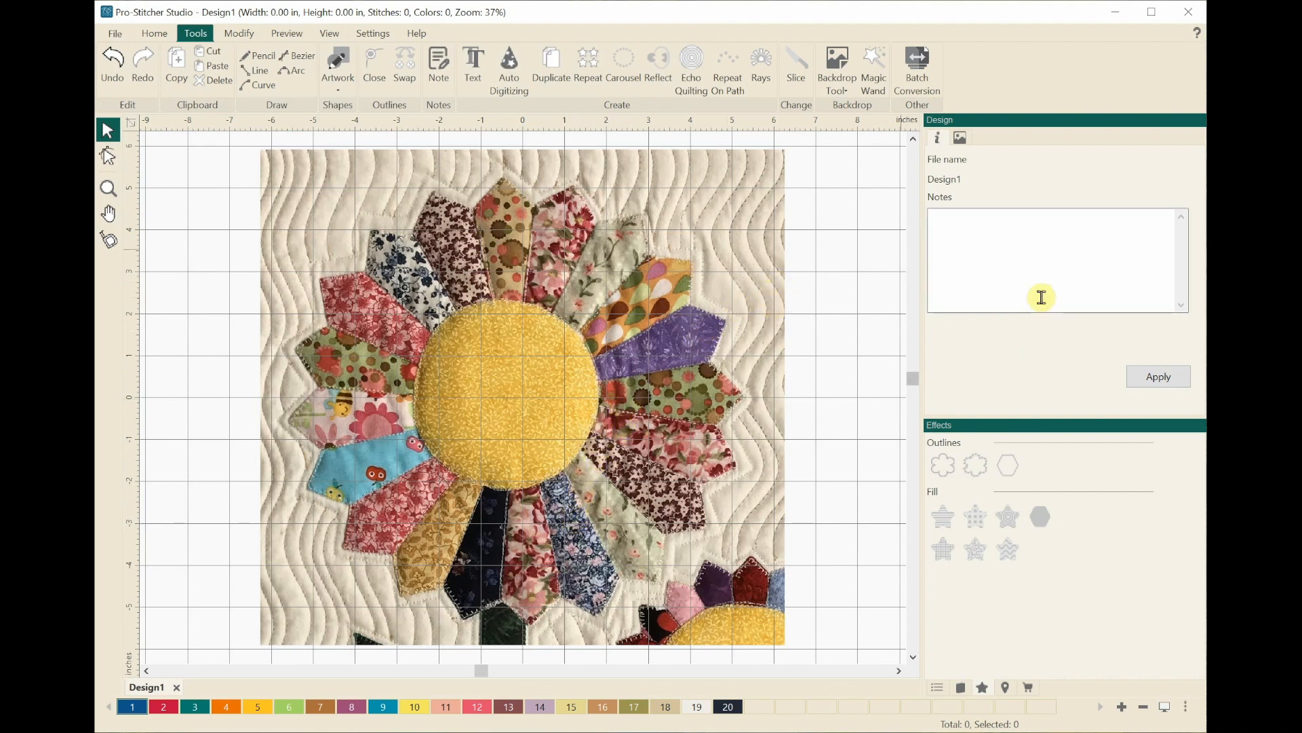
# Lighten the backdrop photo by moving its lightness setting past the midpoint toward Lighter and apply the change.
pyautogui.click(961, 141)
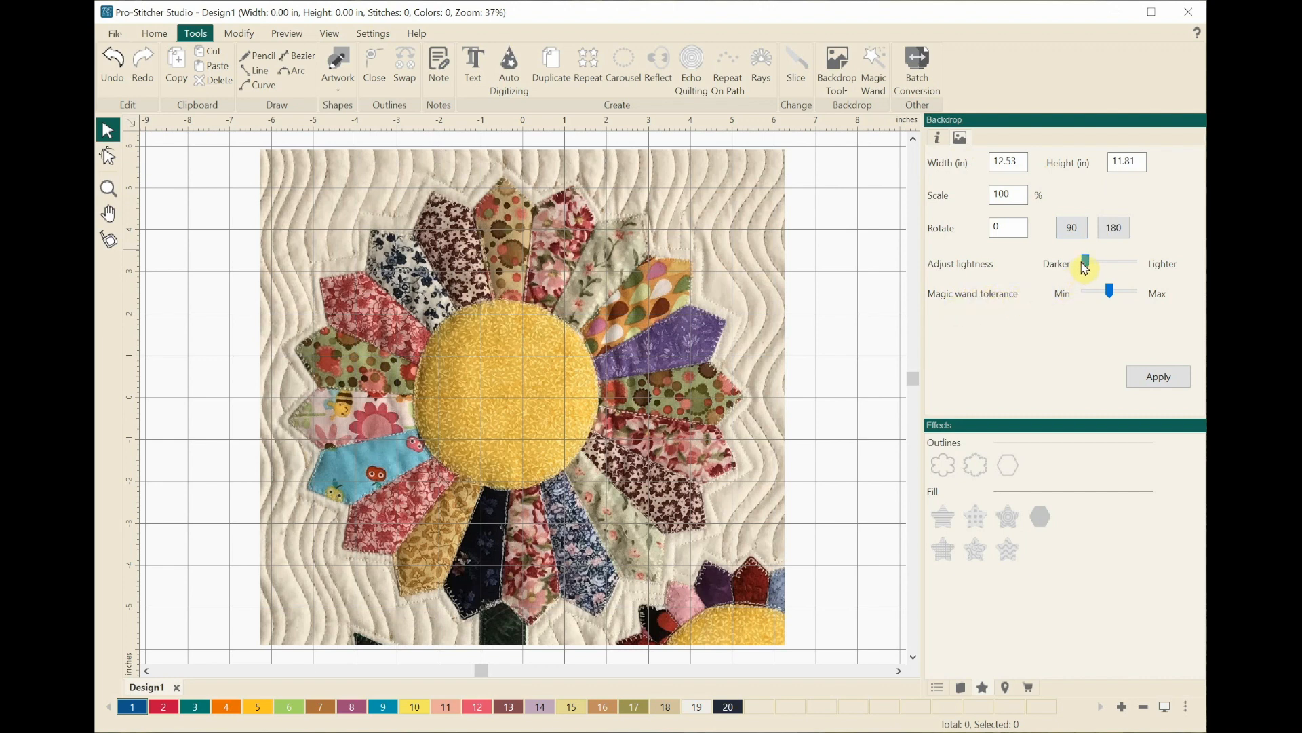
pyautogui.moveTo(1085, 263); pyautogui.dragTo(1118, 264)
pyautogui.click(1153, 386)
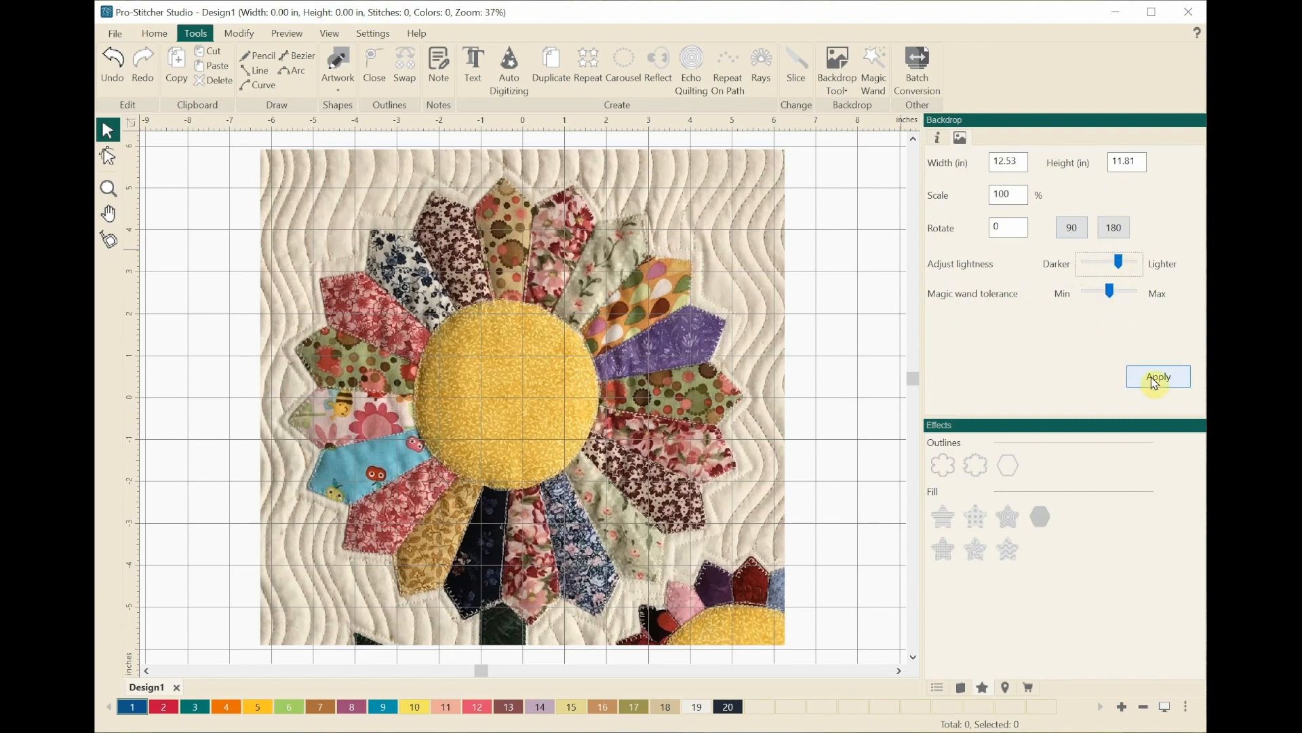
pyautogui.click(1154, 382)
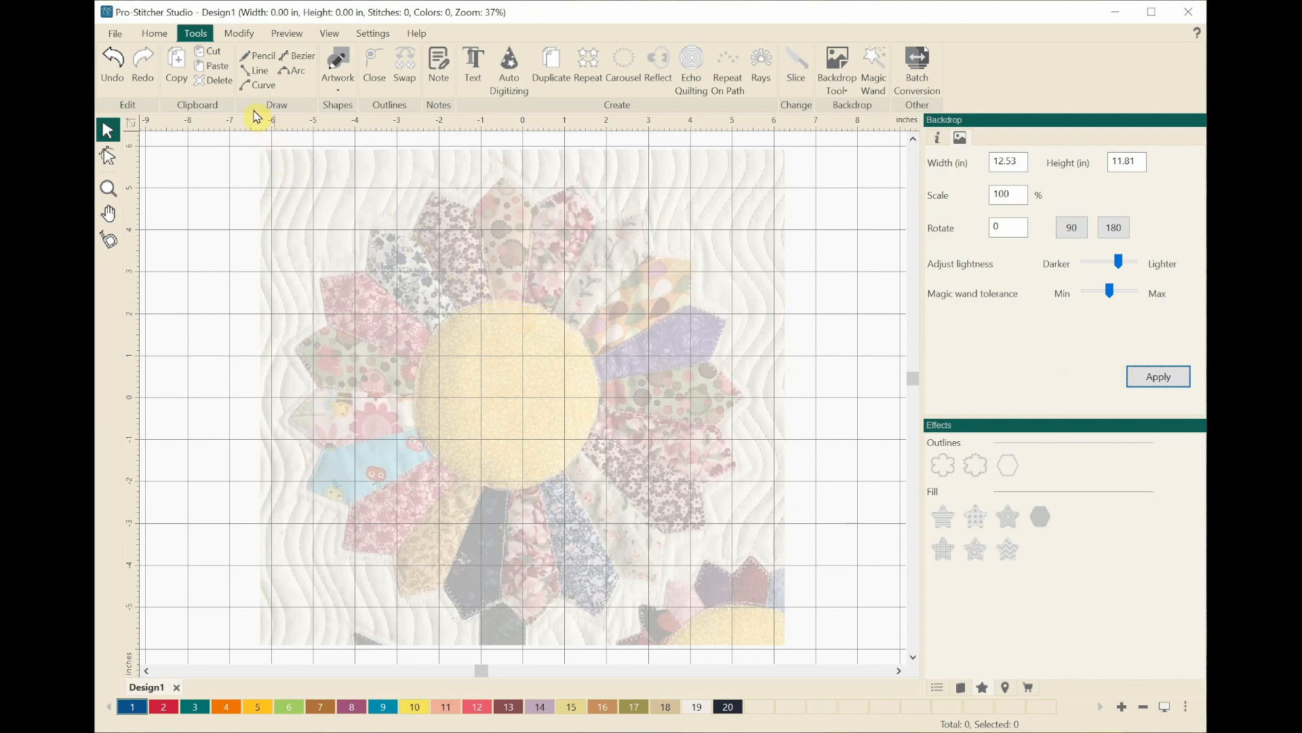
# Trace the plate's pointed petals and the seams between them with the Line tool, counterclockwise from the upper-left pink petal.
pyautogui.click(259, 72)
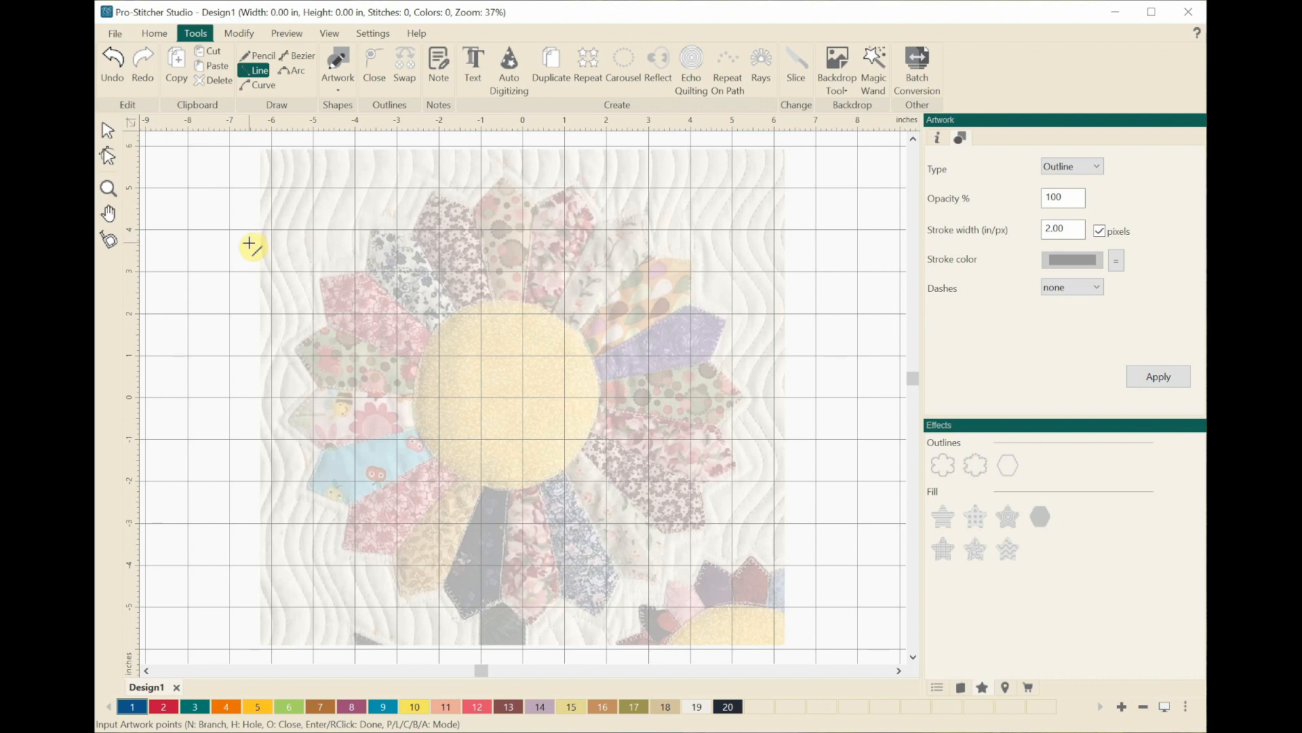
pyautogui.click(433, 332)
pyautogui.click(363, 272)
pyautogui.click(321, 277)
pyautogui.click(327, 316)
pyautogui.click(421, 361)
pyautogui.click(327, 316)
pyautogui.click(294, 341)
pyautogui.click(314, 388)
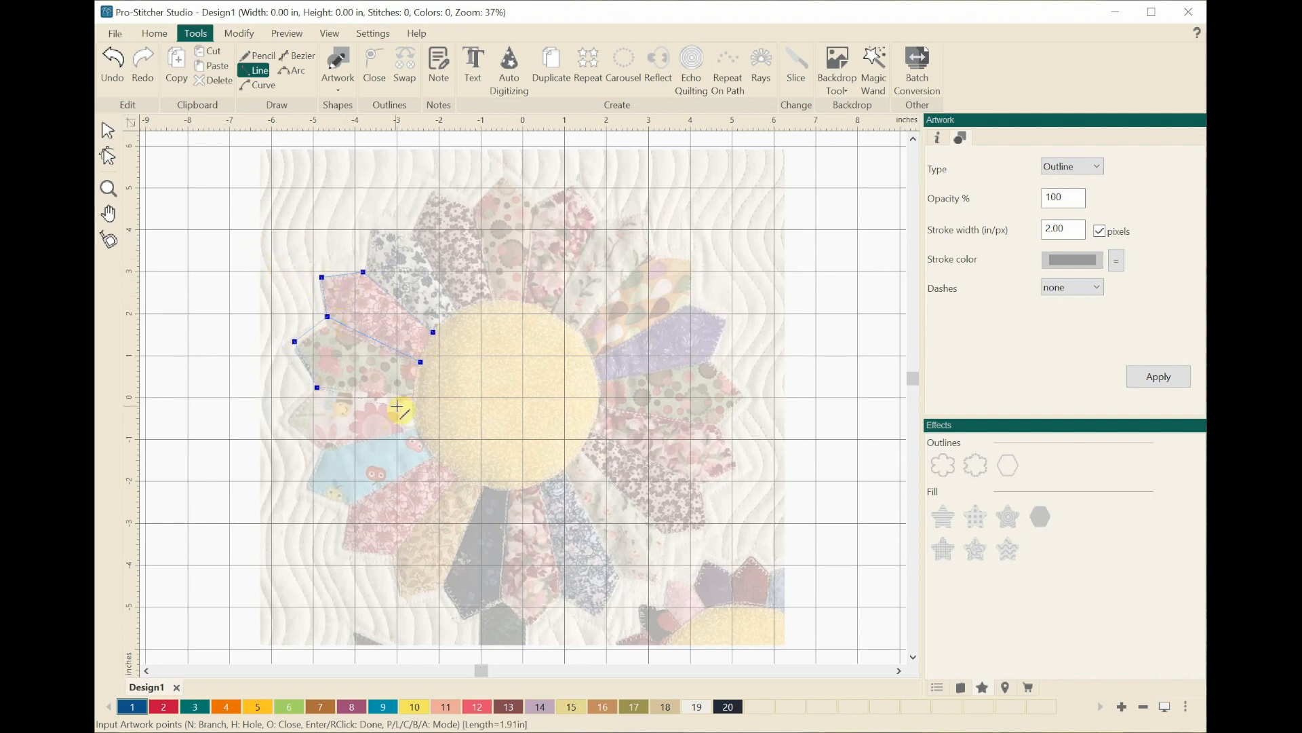
pyautogui.click(318, 446)
pyautogui.click(307, 486)
pyautogui.click(346, 505)
pyautogui.click(436, 460)
pyautogui.click(347, 504)
pyautogui.click(344, 542)
pyautogui.click(388, 556)
pyautogui.click(462, 477)
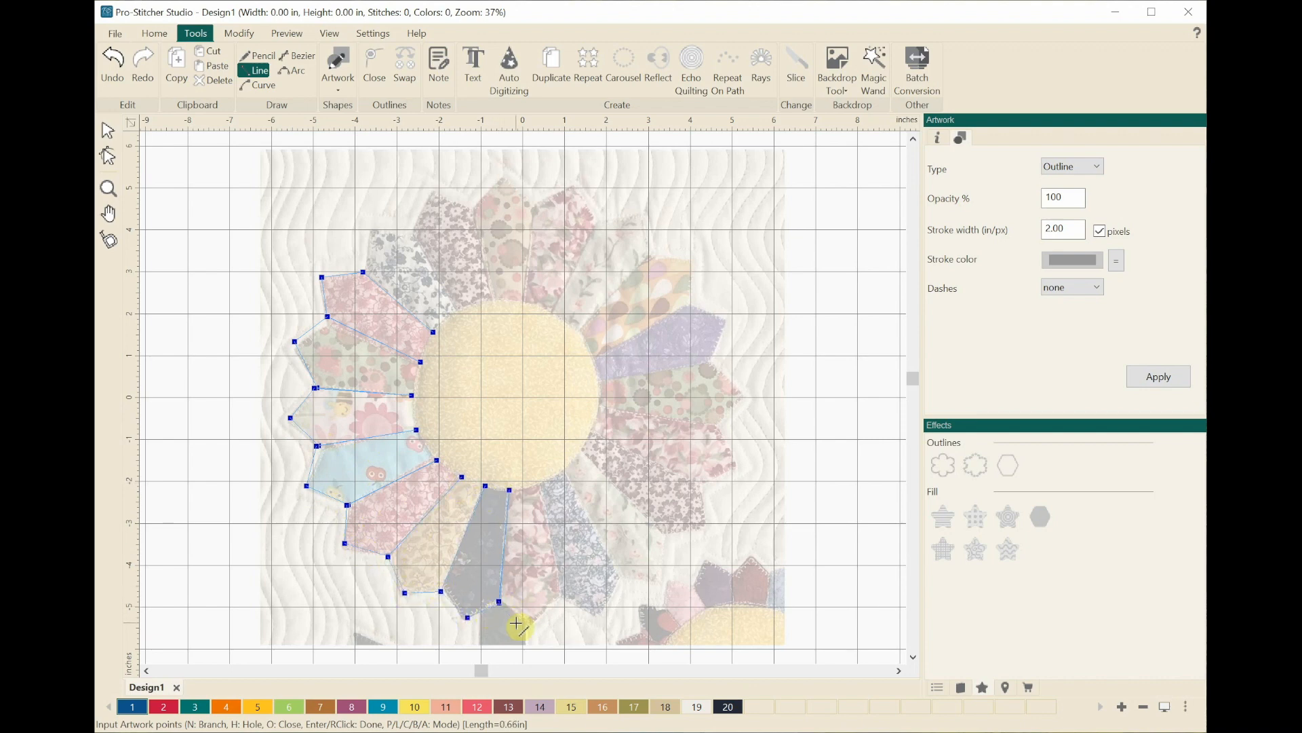
pyautogui.click(618, 577)
pyautogui.click(562, 471)
pyautogui.click(618, 577)
pyautogui.click(656, 580)
pyautogui.click(666, 535)
pyautogui.click(576, 447)
pyautogui.click(664, 536)
pyautogui.click(703, 525)
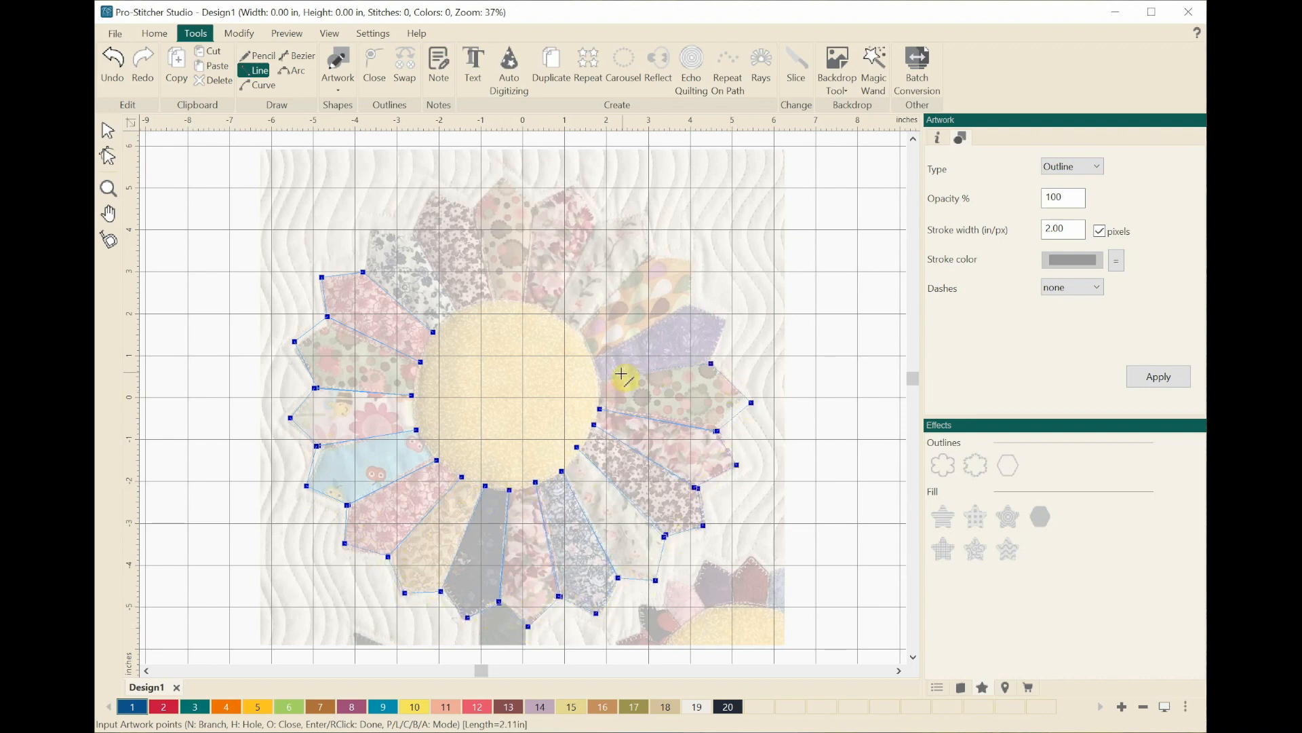
pyautogui.click(651, 260)
pyautogui.click(581, 329)
pyautogui.click(647, 257)
pyautogui.click(646, 216)
pyautogui.click(601, 223)
pyautogui.click(550, 311)
pyautogui.click(599, 221)
pyautogui.click(574, 182)
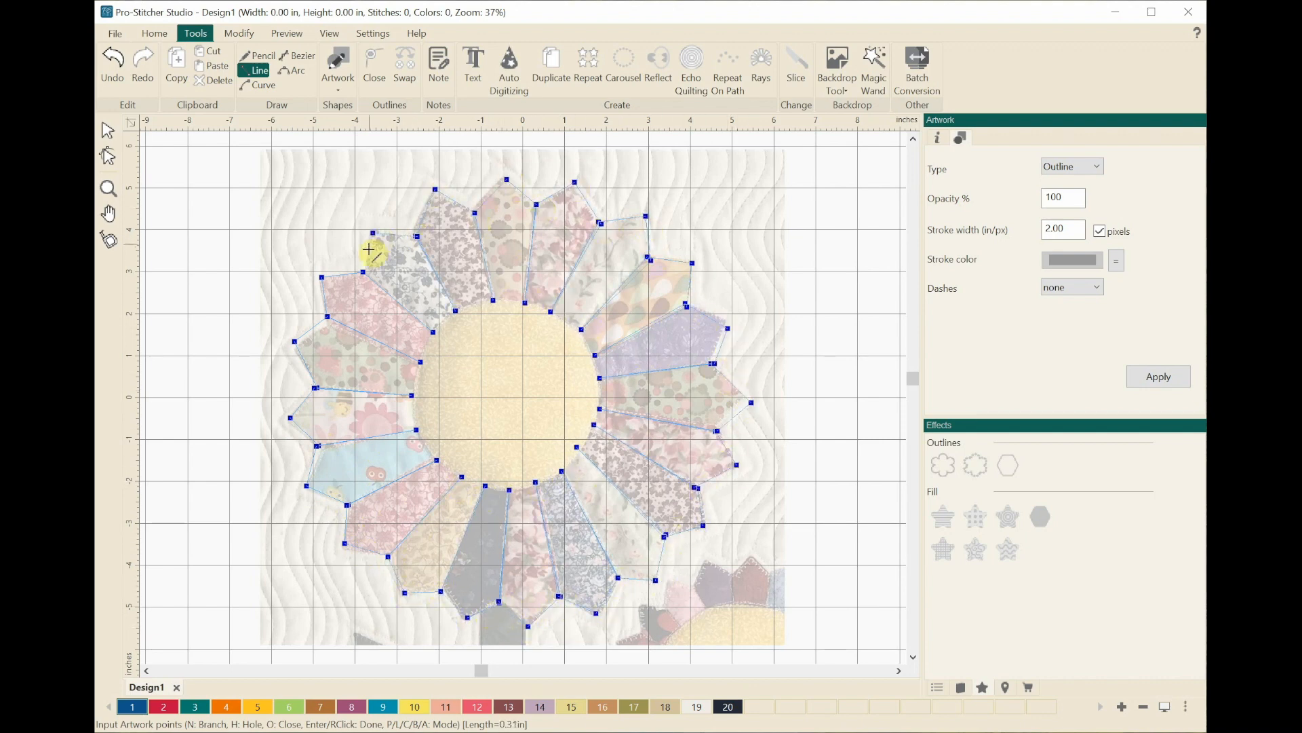
# Trace around the yellow centre through the petals' inner corners back to the starting point and finish the artwork.
pyautogui.click(486, 486)
pyautogui.click(509, 489)
pyautogui.click(535, 482)
pyautogui.click(562, 470)
pyautogui.click(576, 447)
pyautogui.click(594, 424)
pyautogui.click(600, 409)
pyautogui.rightClick(432, 331)
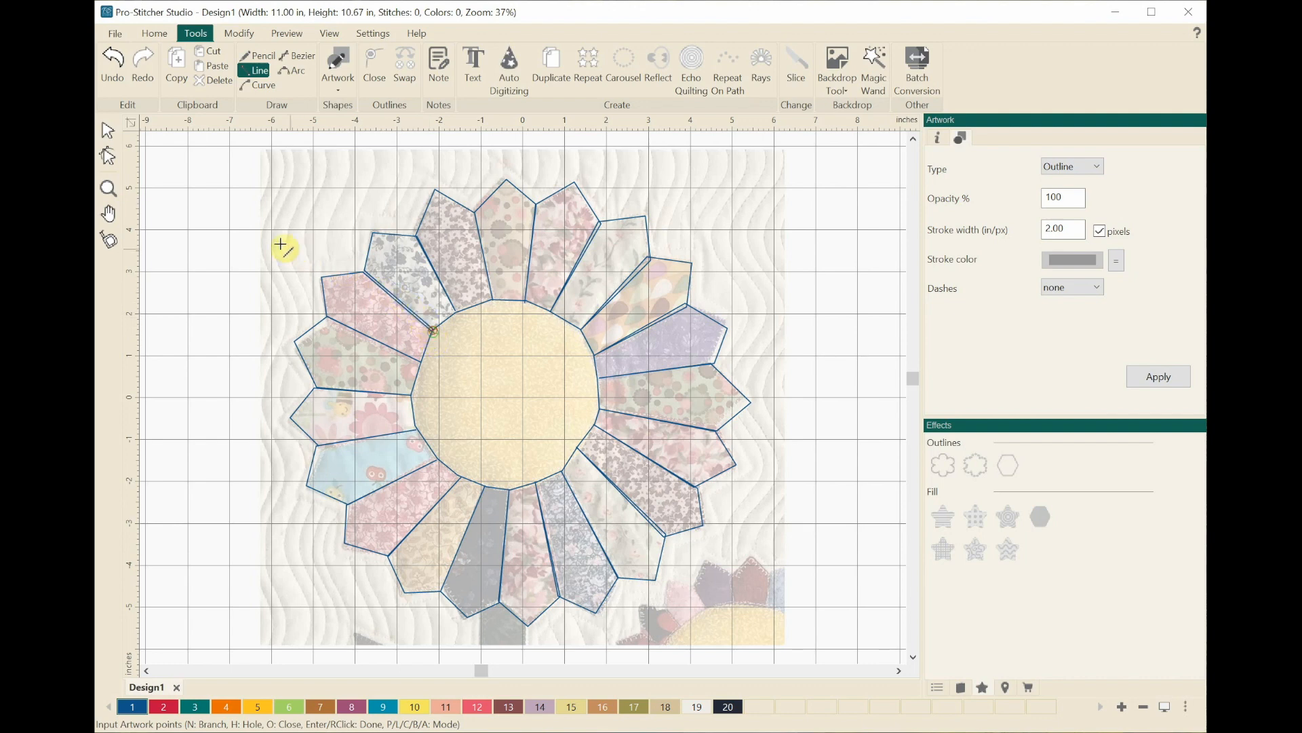
# Convert the traced plate outline to a Run stitch of type Motif with the Blanket2 pattern.
pyautogui.click(106, 128)
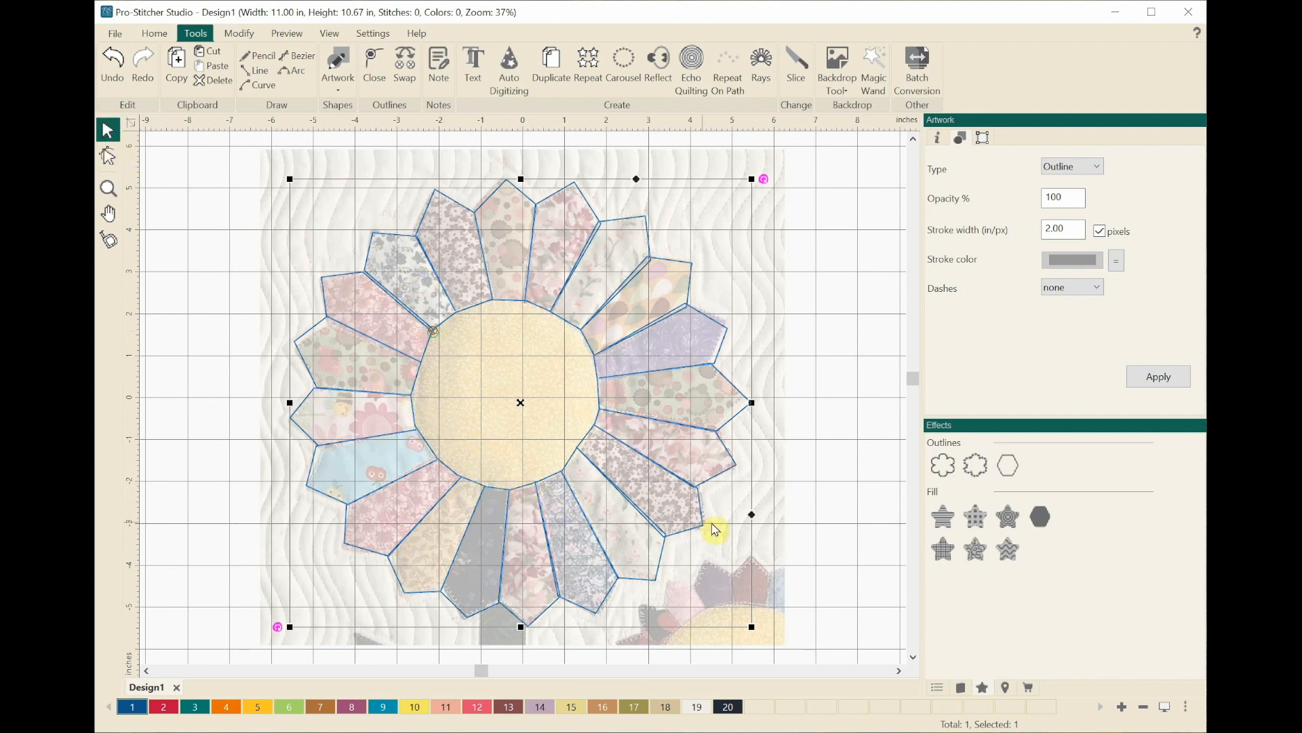
pyautogui.click(980, 473)
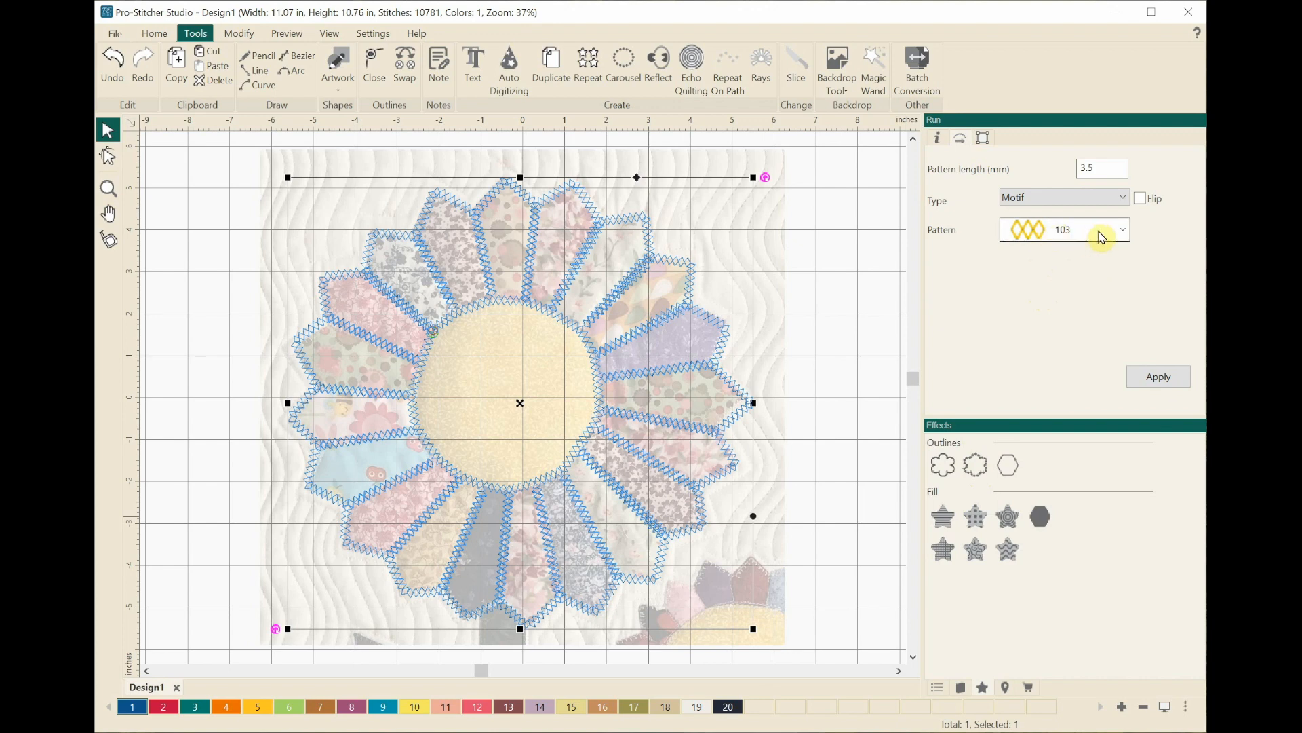
pyautogui.click(1122, 232)
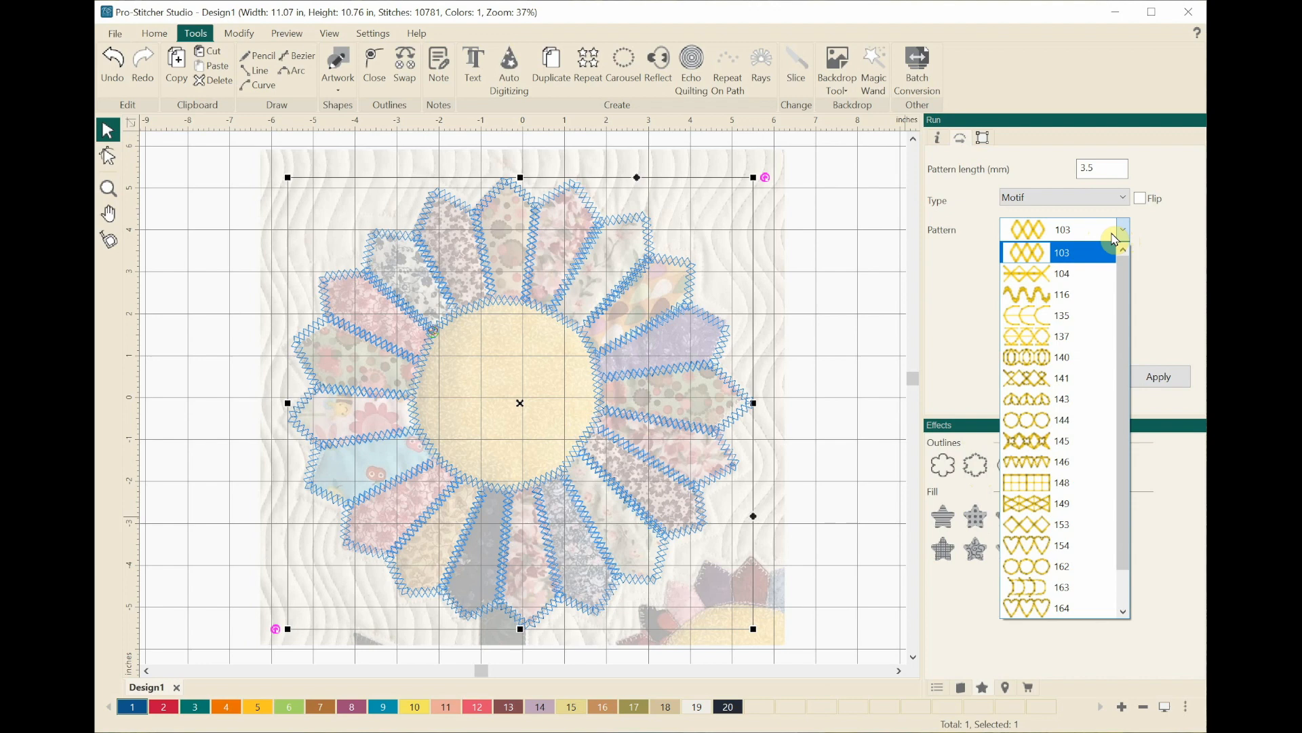
pyautogui.moveTo(1128, 294); pyautogui.dragTo(1125, 323)
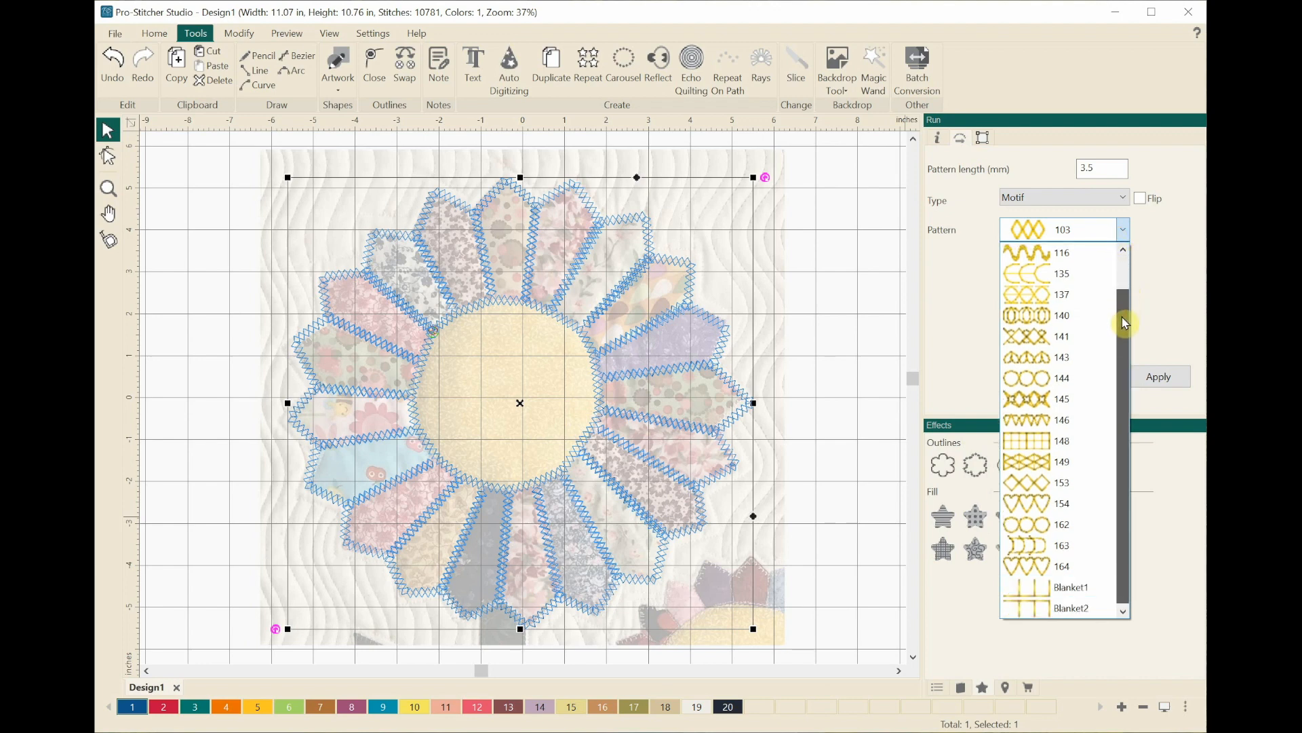
pyautogui.click(1061, 609)
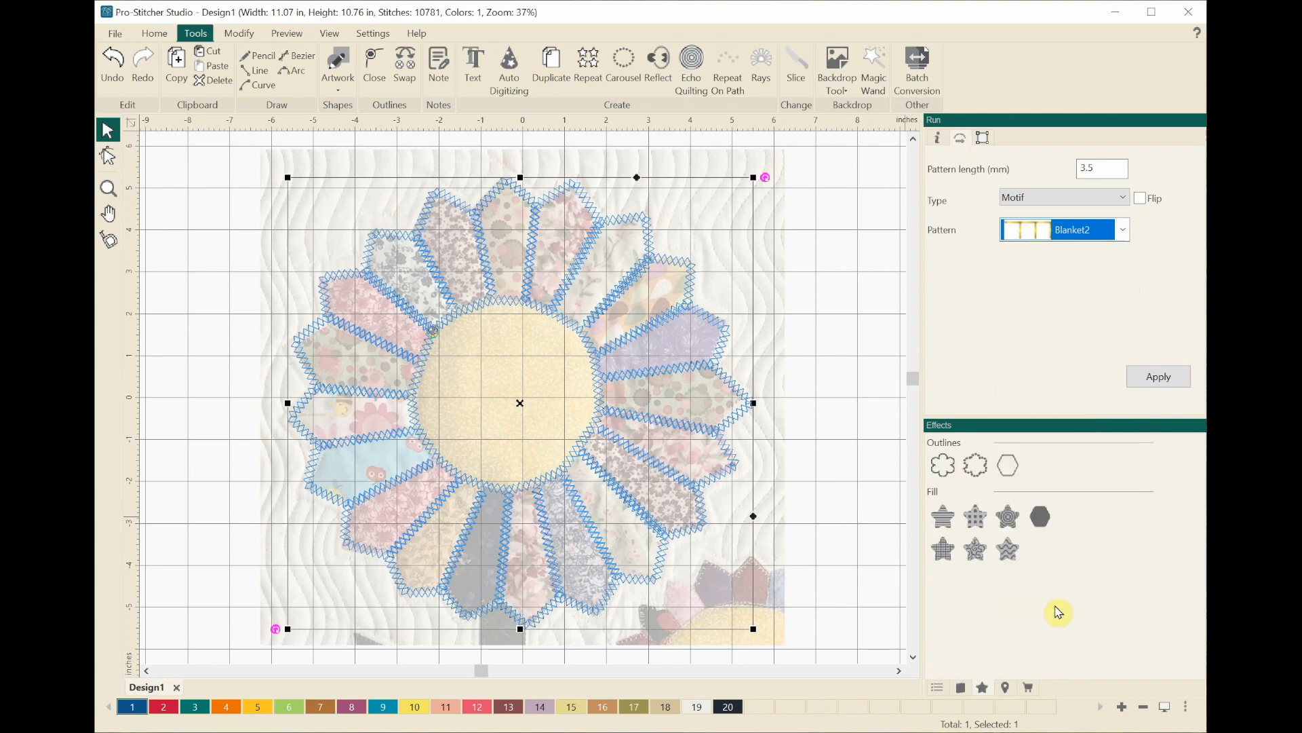
pyautogui.click(1147, 388)
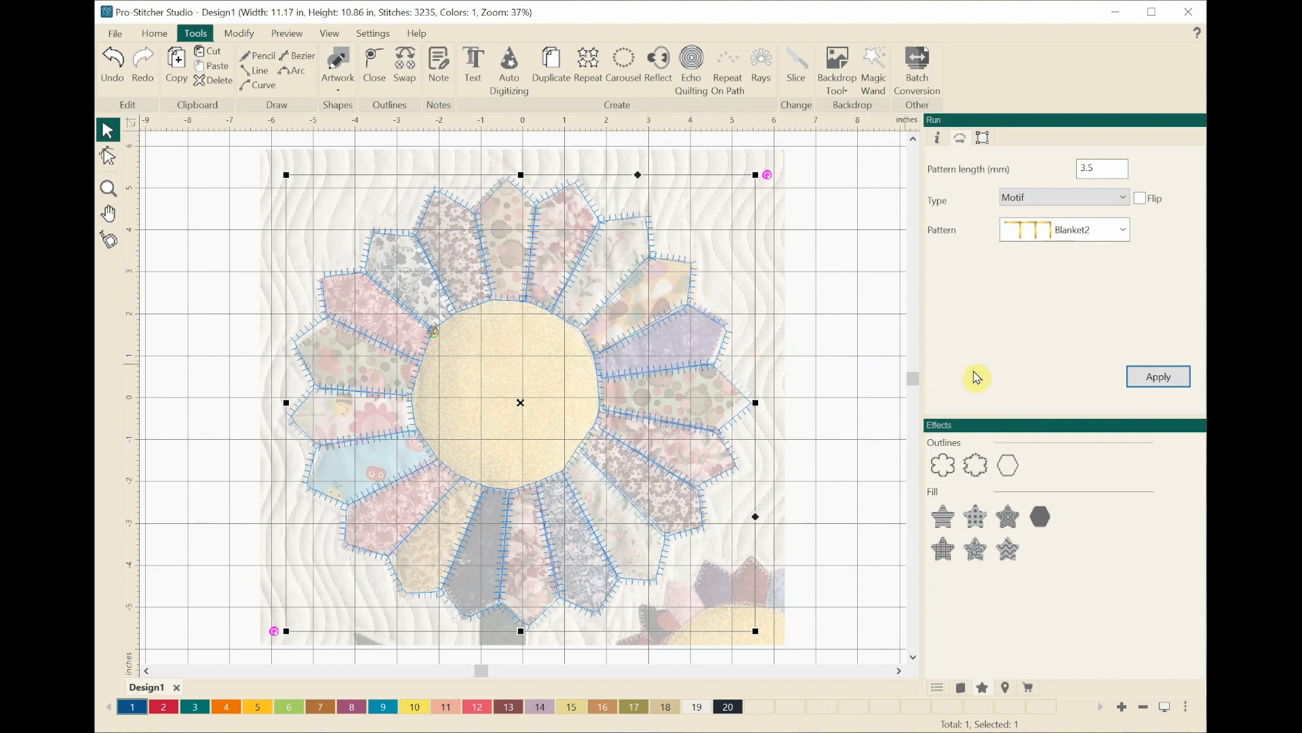
# Change the plate's motif pattern to Blanket1, apply it and deselect the design.
pyautogui.click(1122, 230)
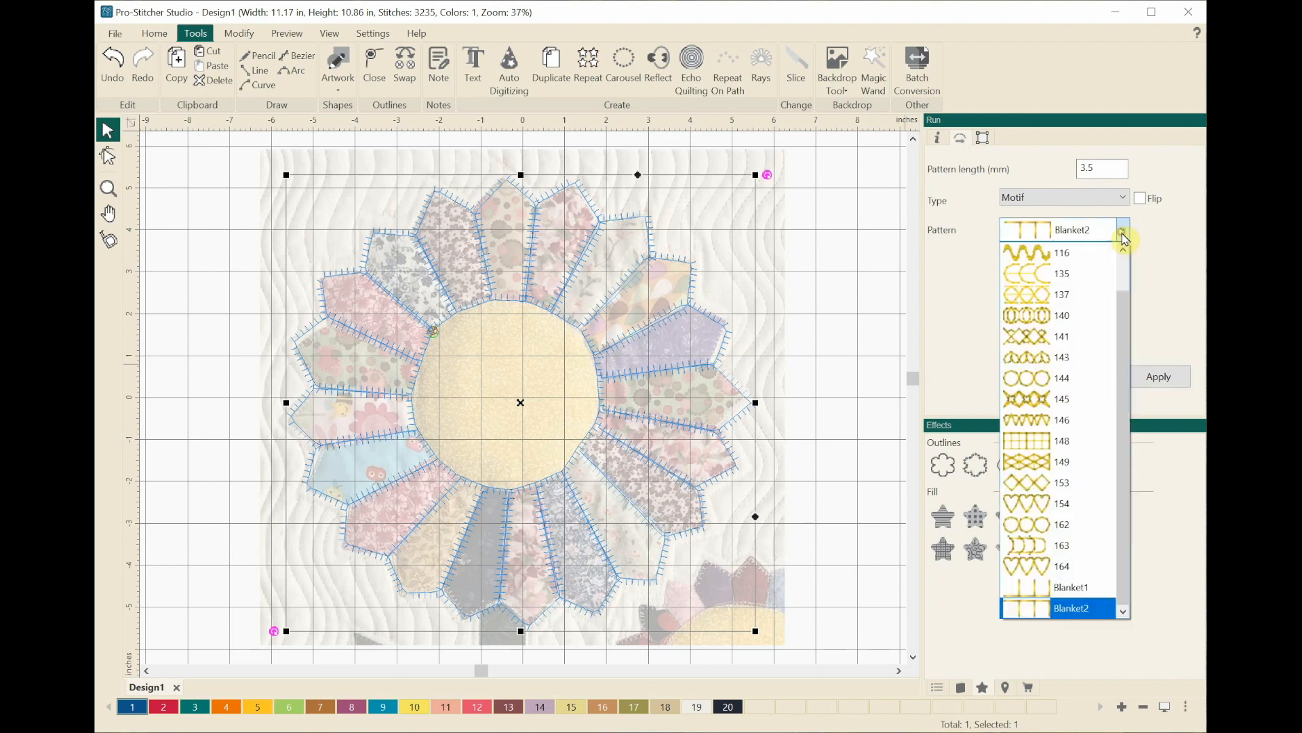
pyautogui.click(1034, 587)
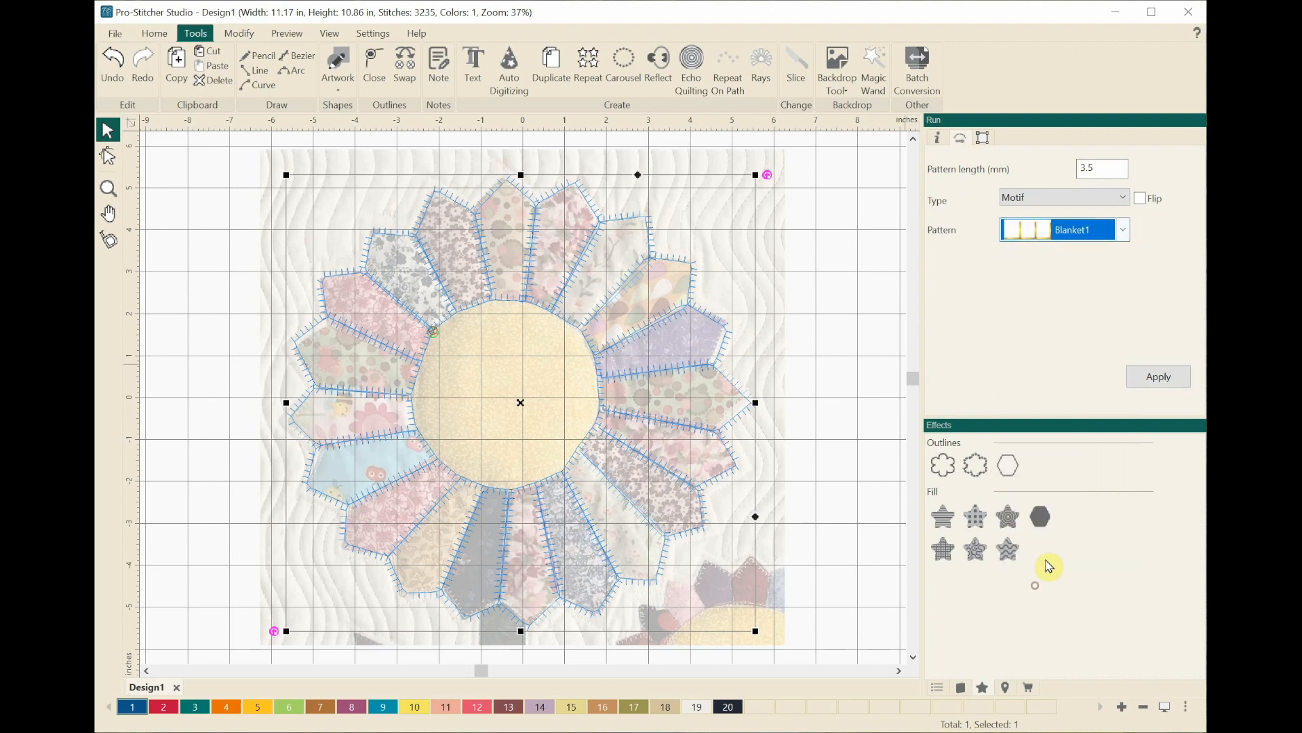
pyautogui.click(1146, 379)
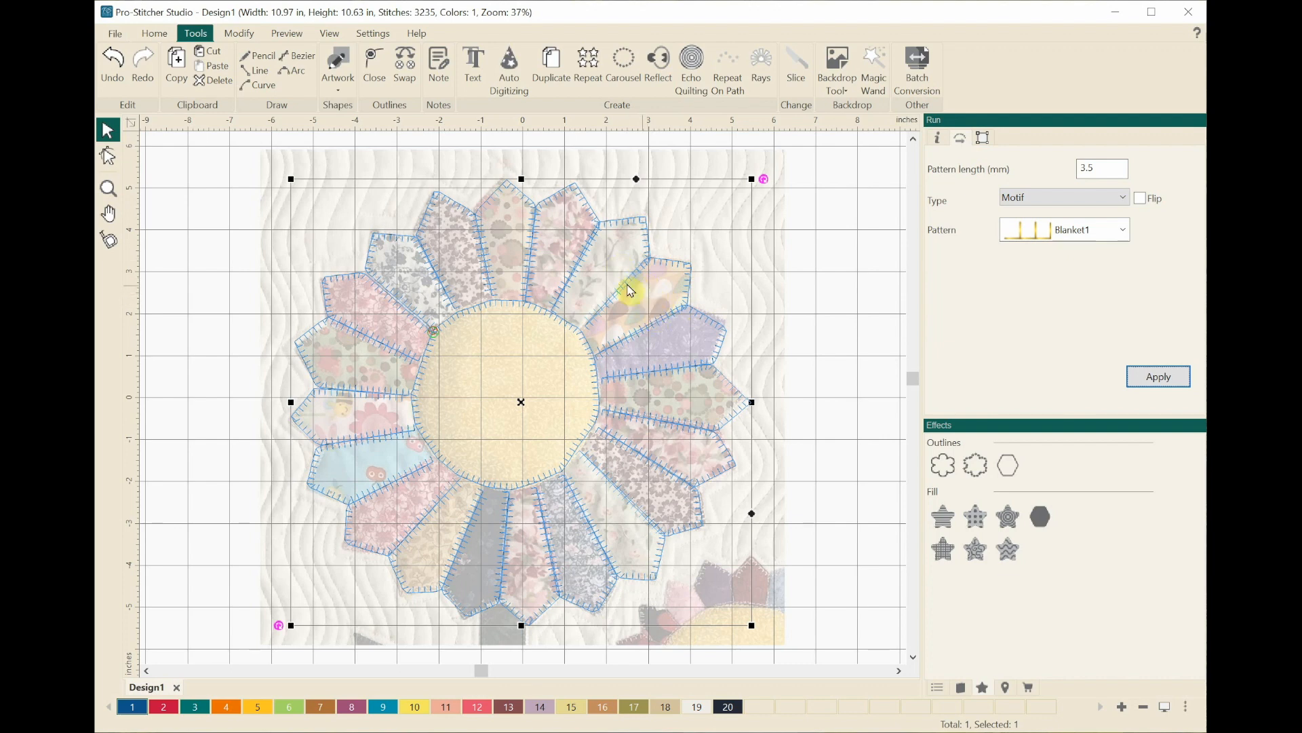
pyautogui.click(497, 321)
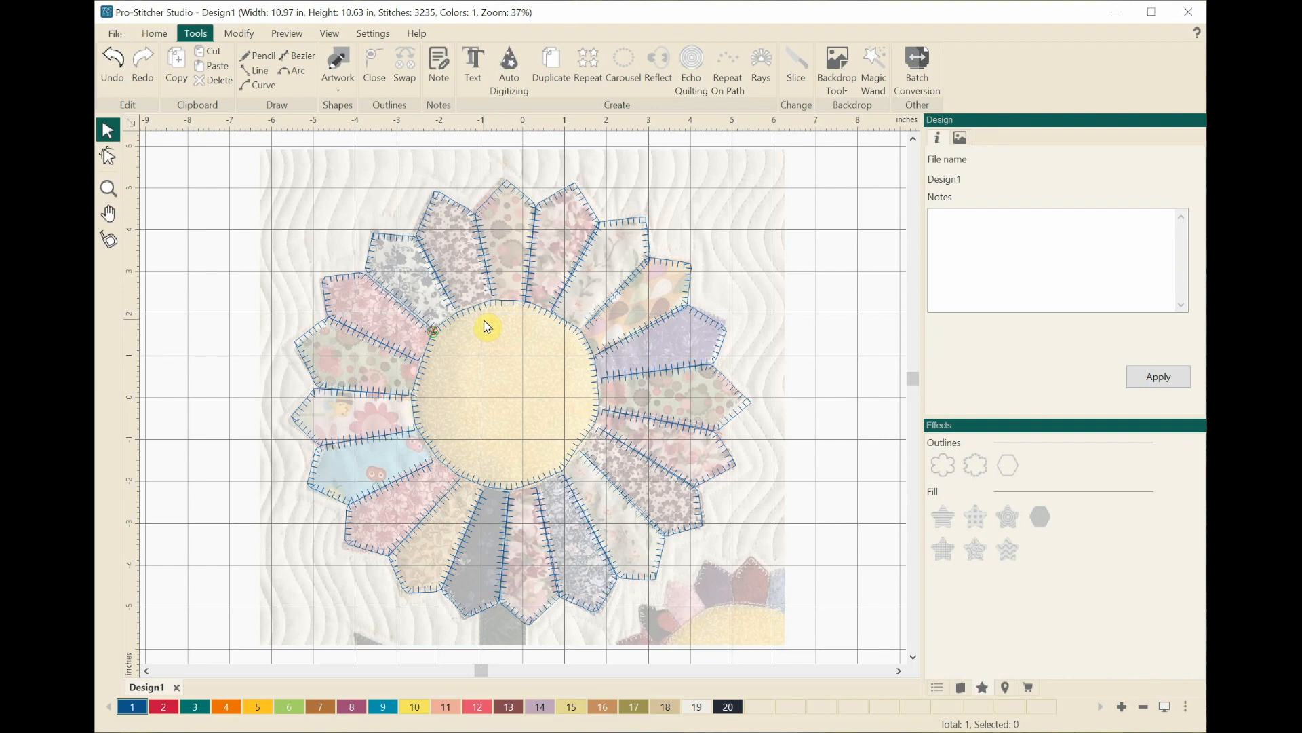
# Run the Stitchout sewing simulation of the blanket-stitched plate, pause it partway and exit the preview.
pyautogui.click(286, 35)
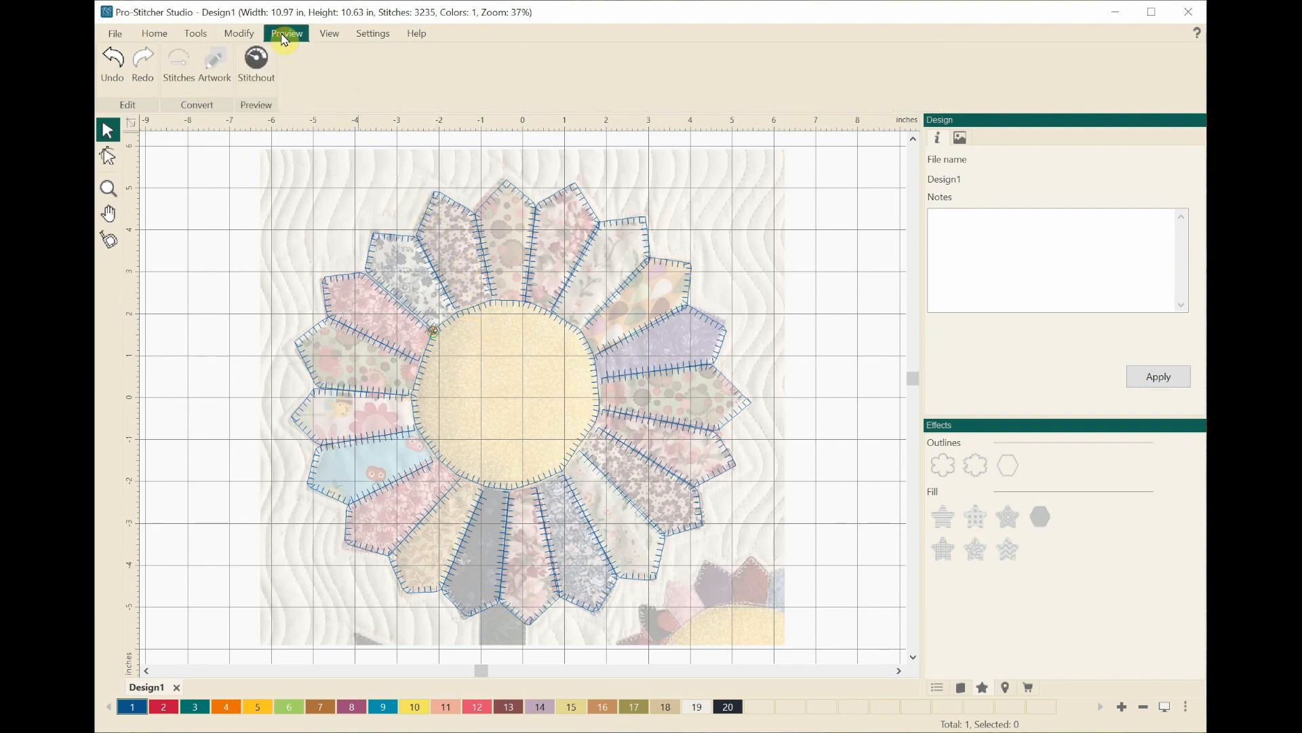
pyautogui.click(261, 72)
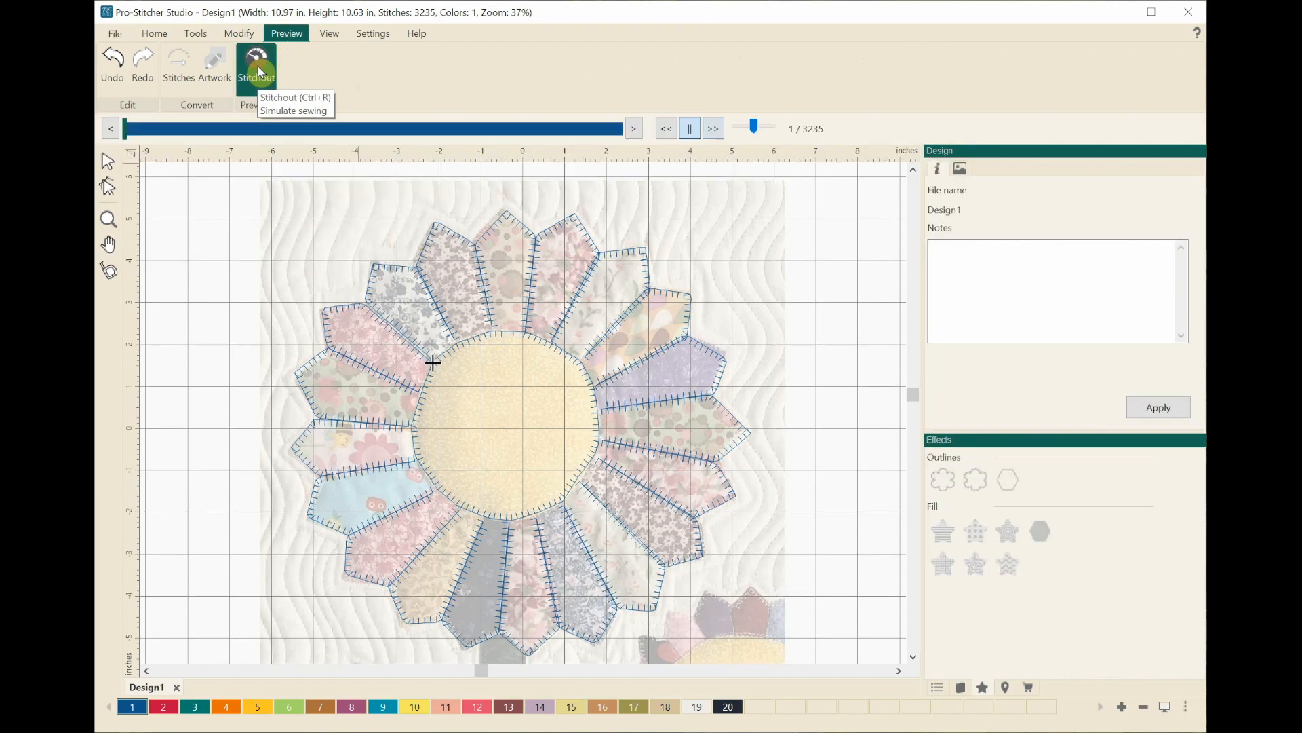
pyautogui.click(690, 131)
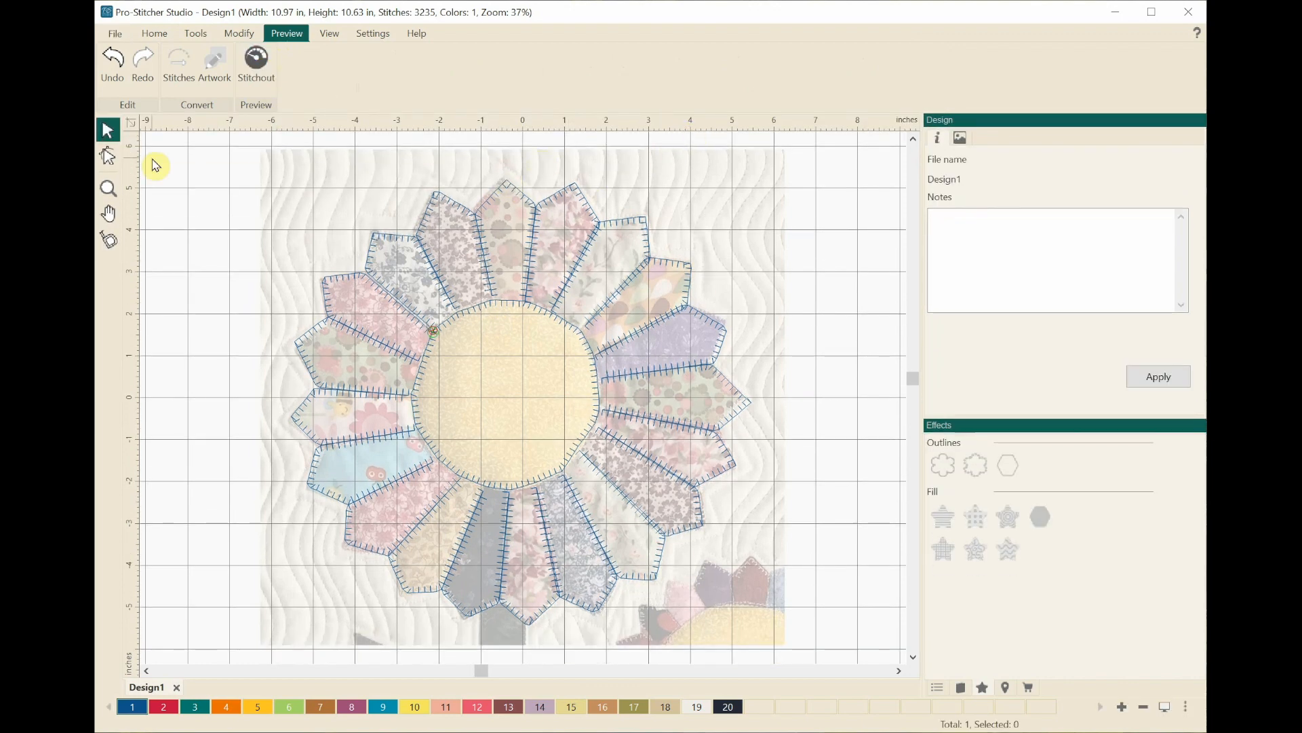
pyautogui.click(272, 80)
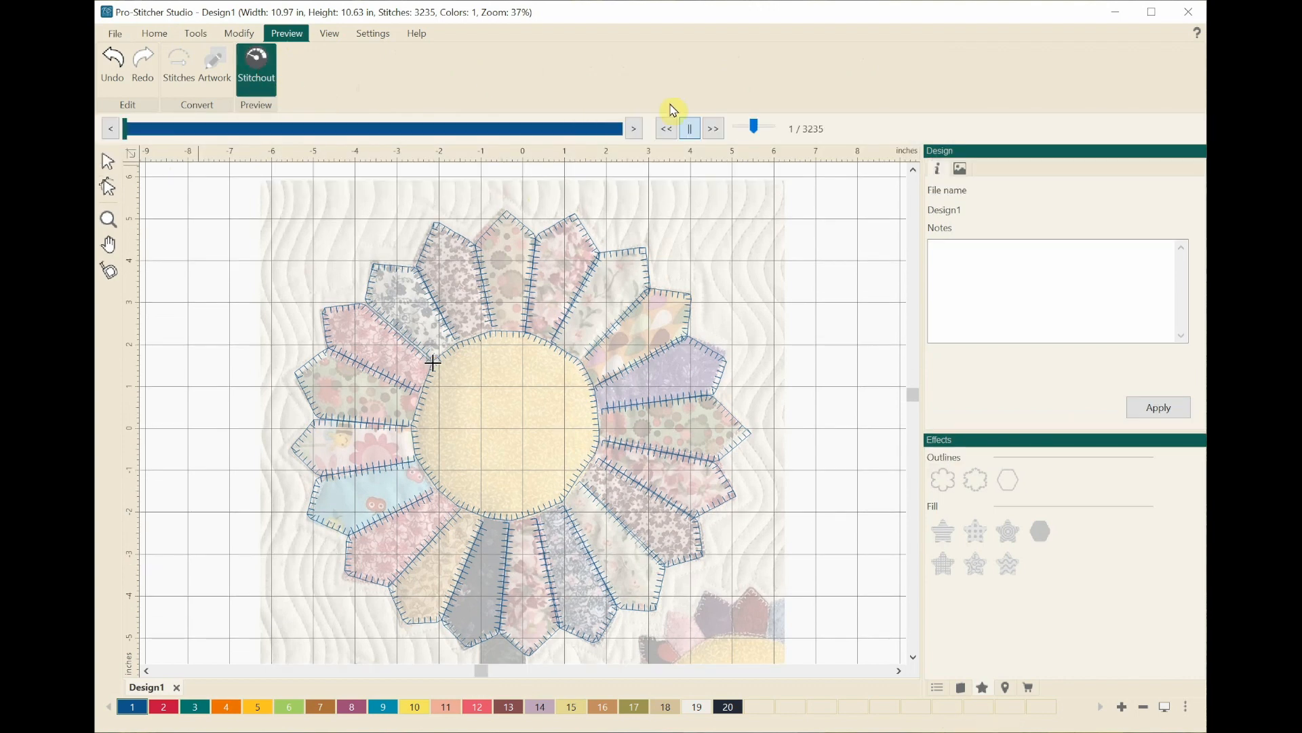
pyautogui.click(713, 130)
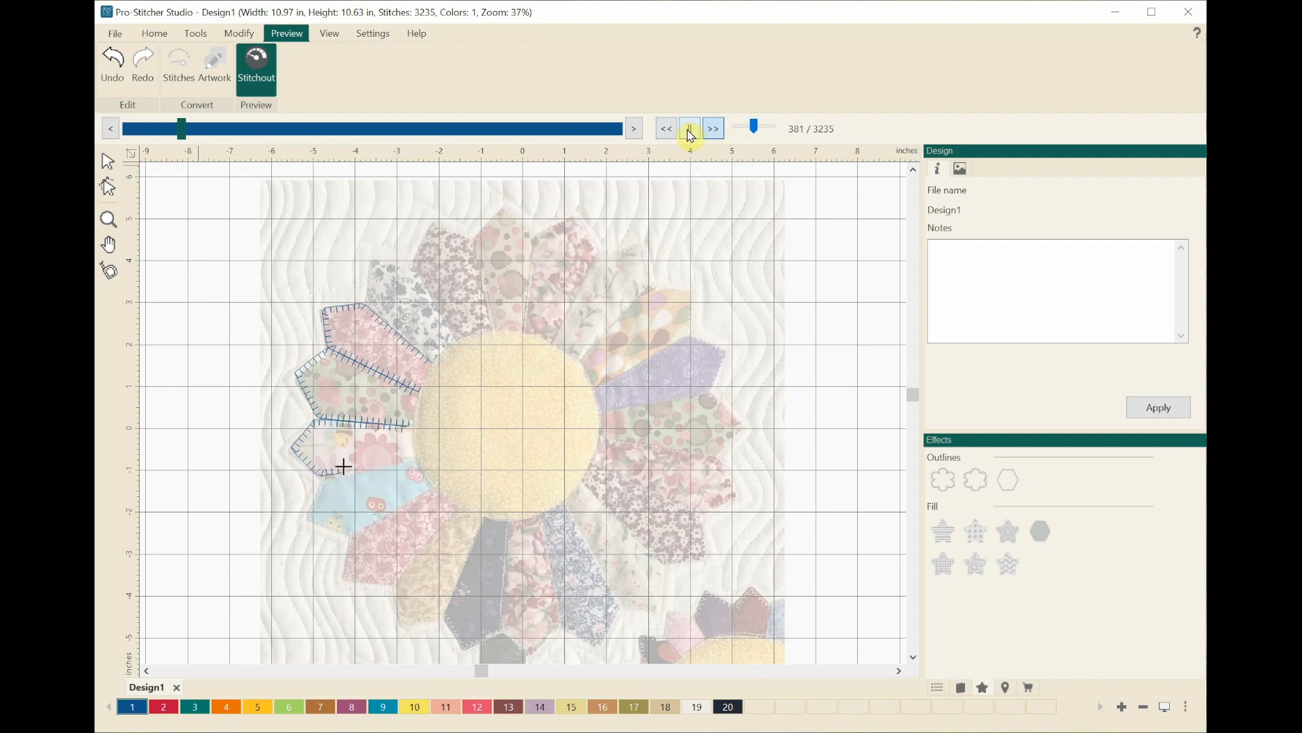
pyautogui.click(690, 138)
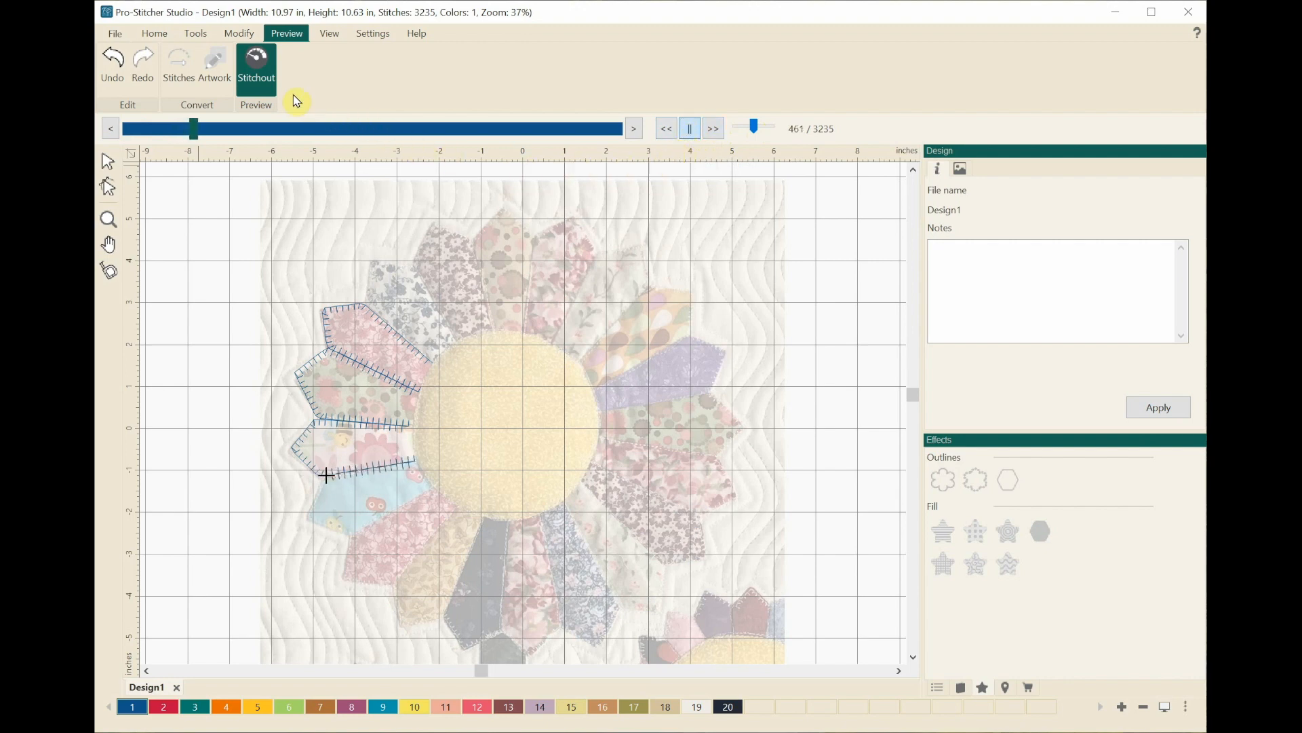
pyautogui.click(201, 37)
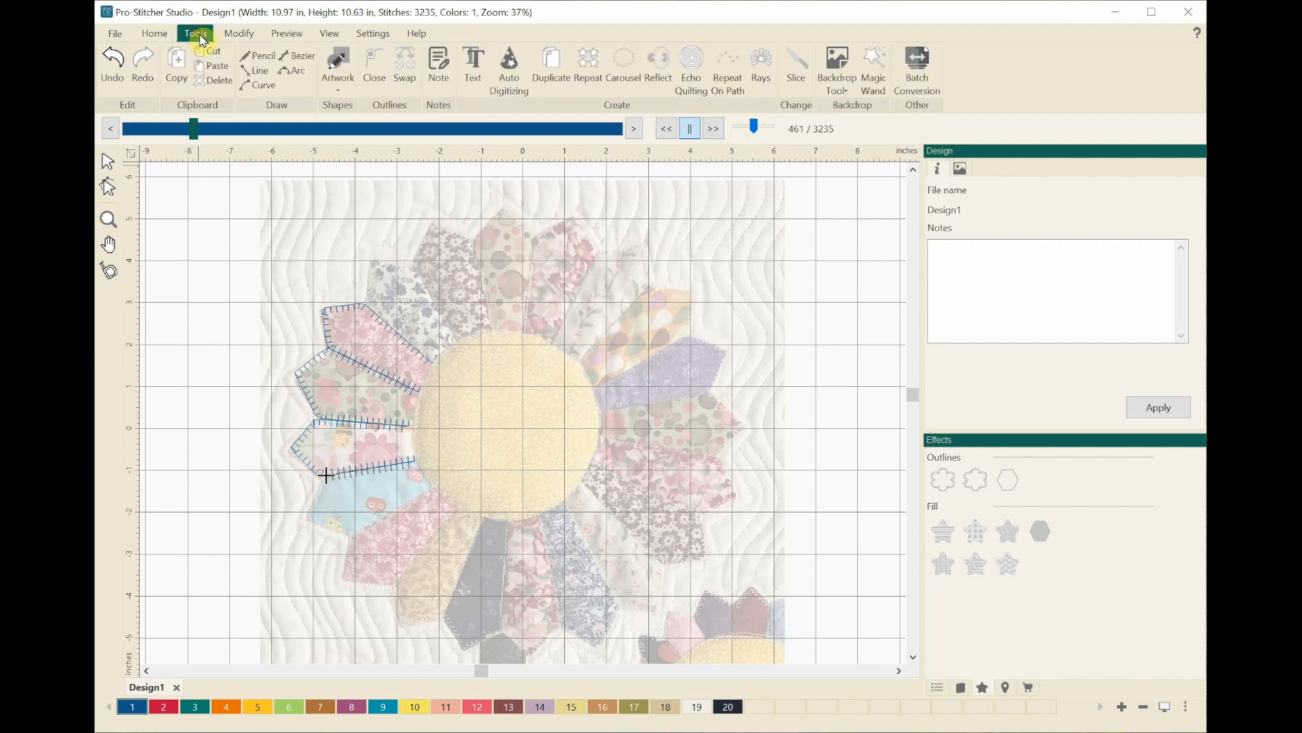
pyautogui.click(108, 166)
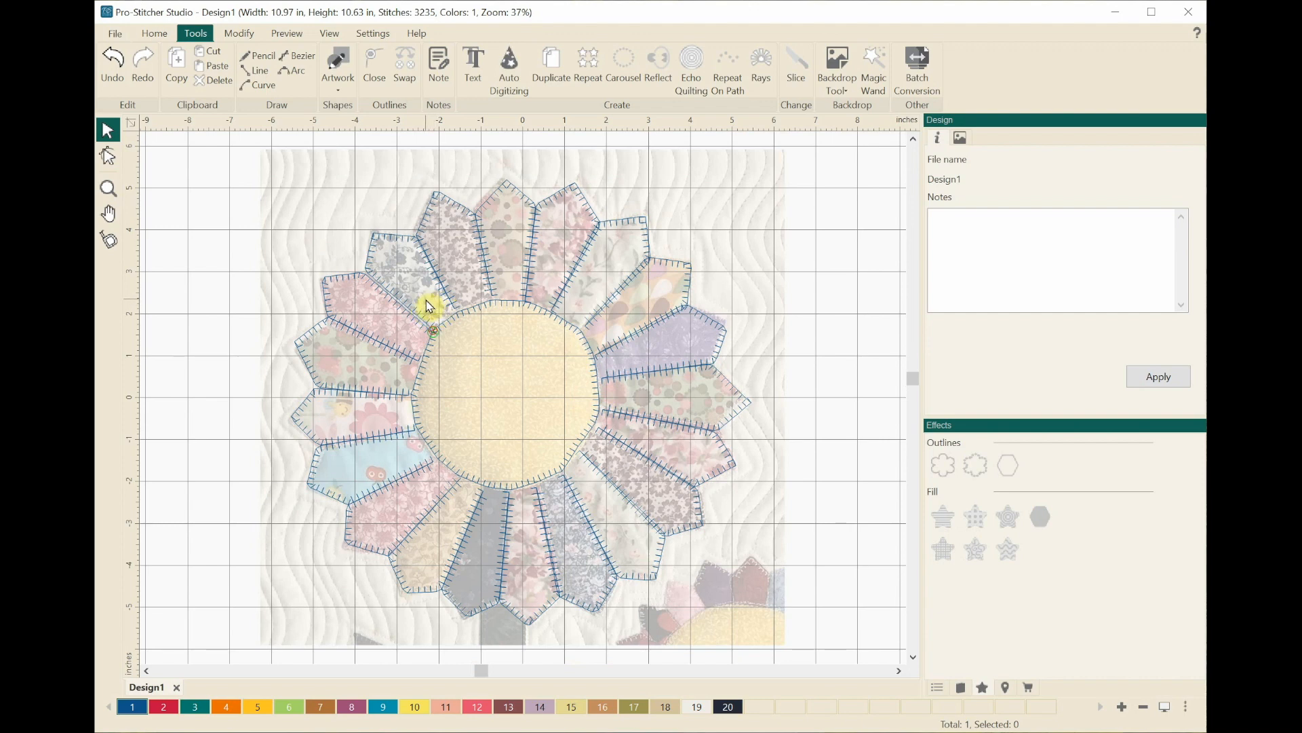
# Select the blanket-stitched plate outline and delete it from the design.
pyautogui.moveTo(240, 171); pyautogui.dragTo(852, 605)
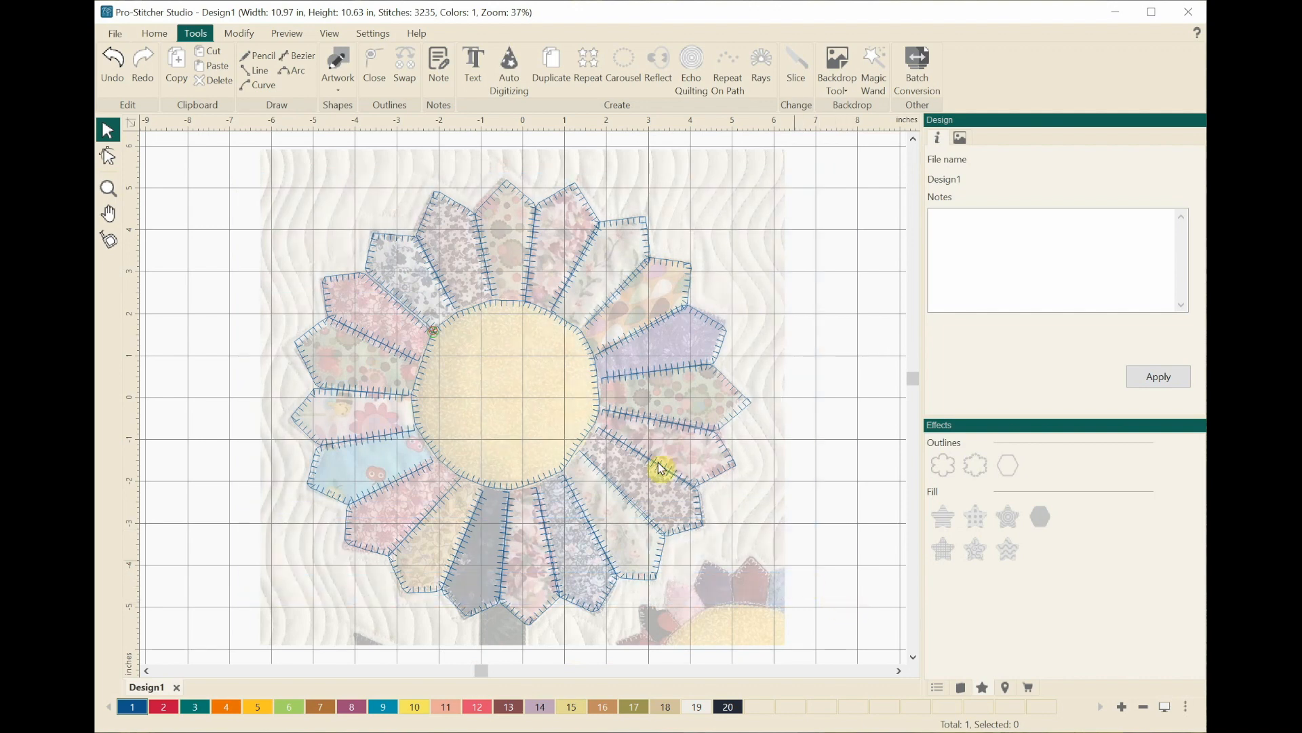
pyautogui.click(447, 280)
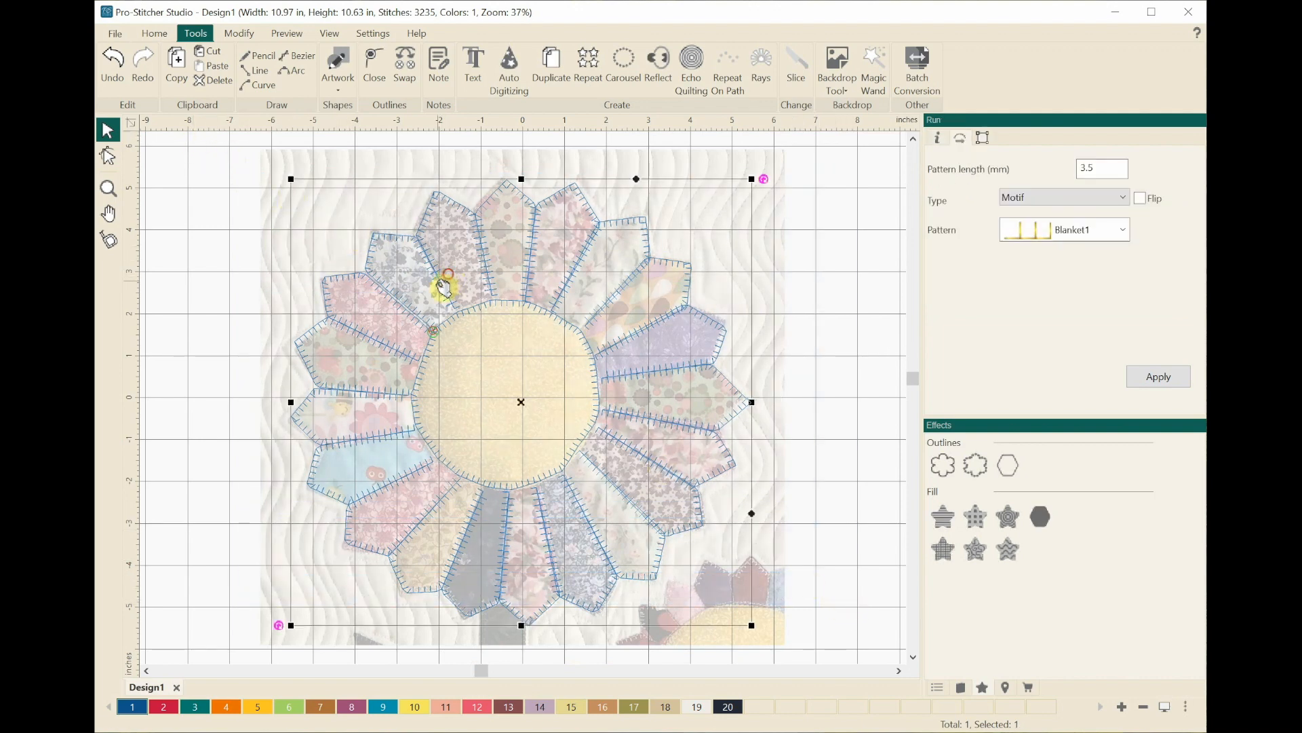
pyautogui.click(218, 87)
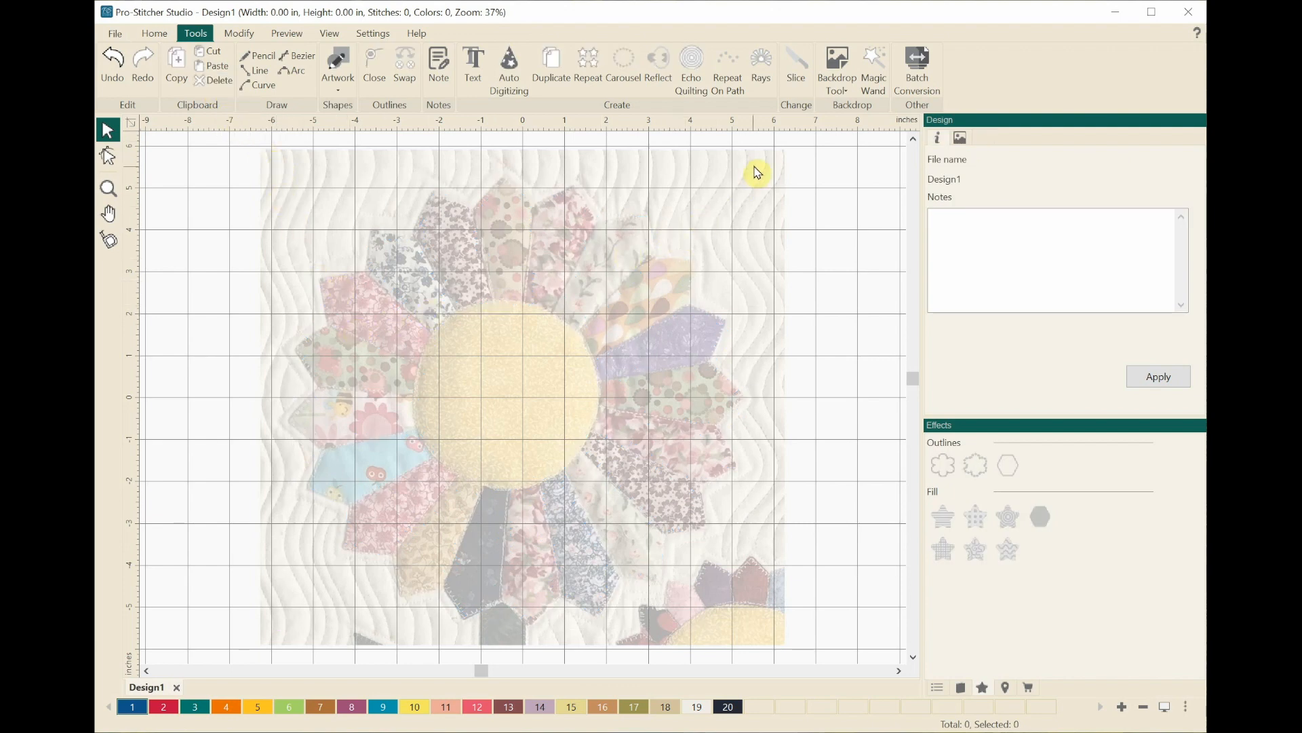
# Delete the backdrop photo from the design.
pyautogui.click(837, 90)
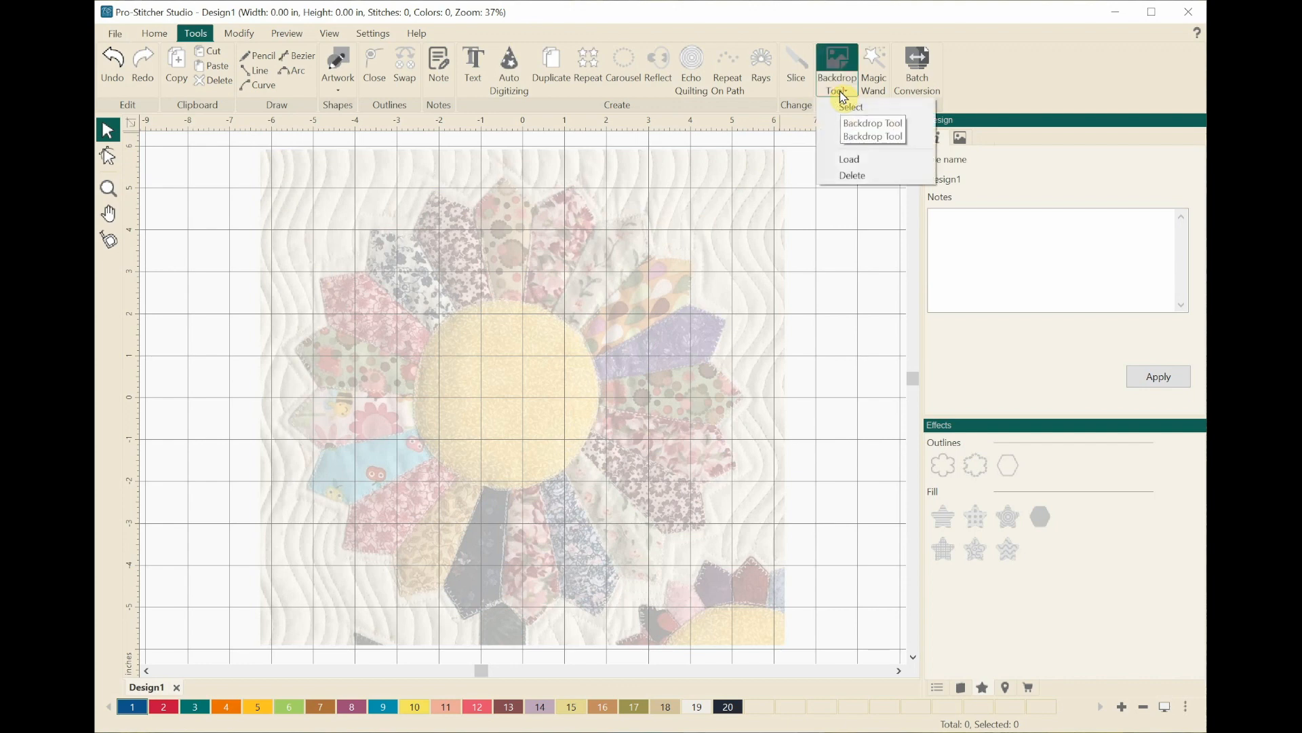
pyautogui.click(870, 178)
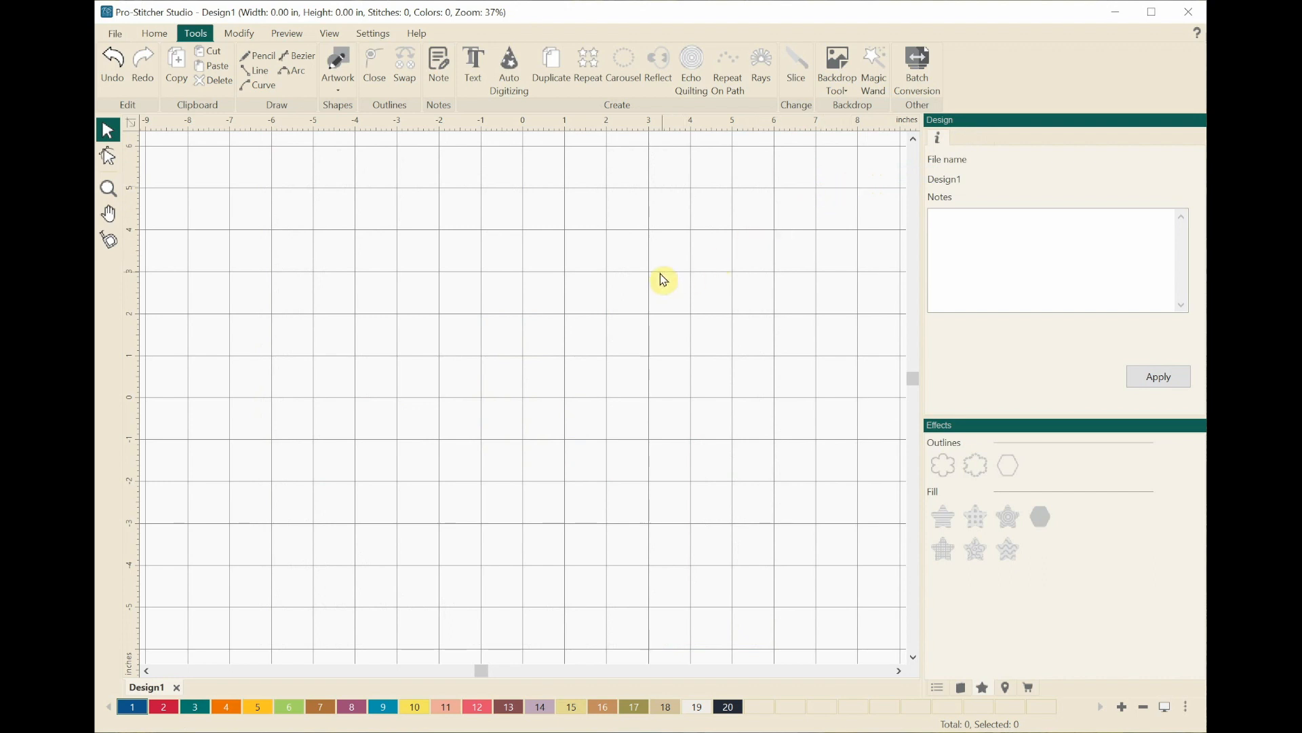
# Draw a leaf artwork shape about 4.15 in wide and 7.92 in high, and leave it selected.
pyautogui.click(337, 99)
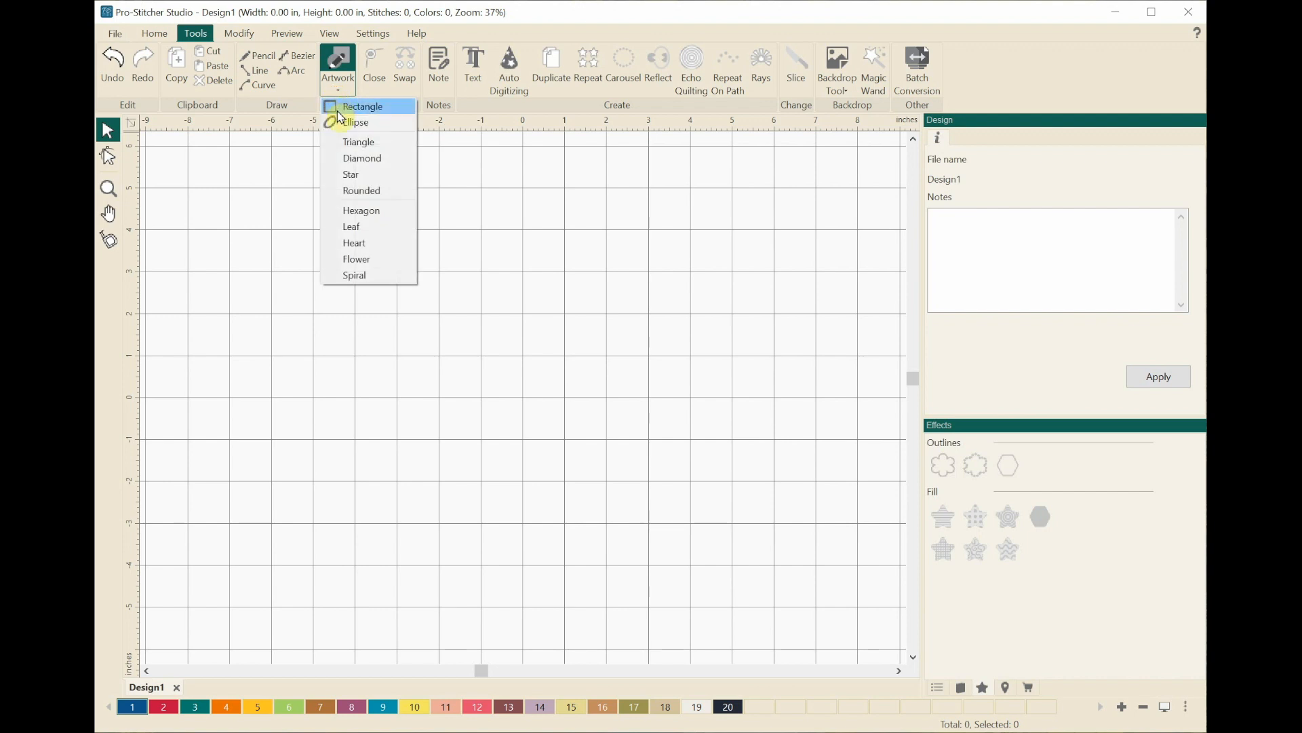
pyautogui.click(367, 228)
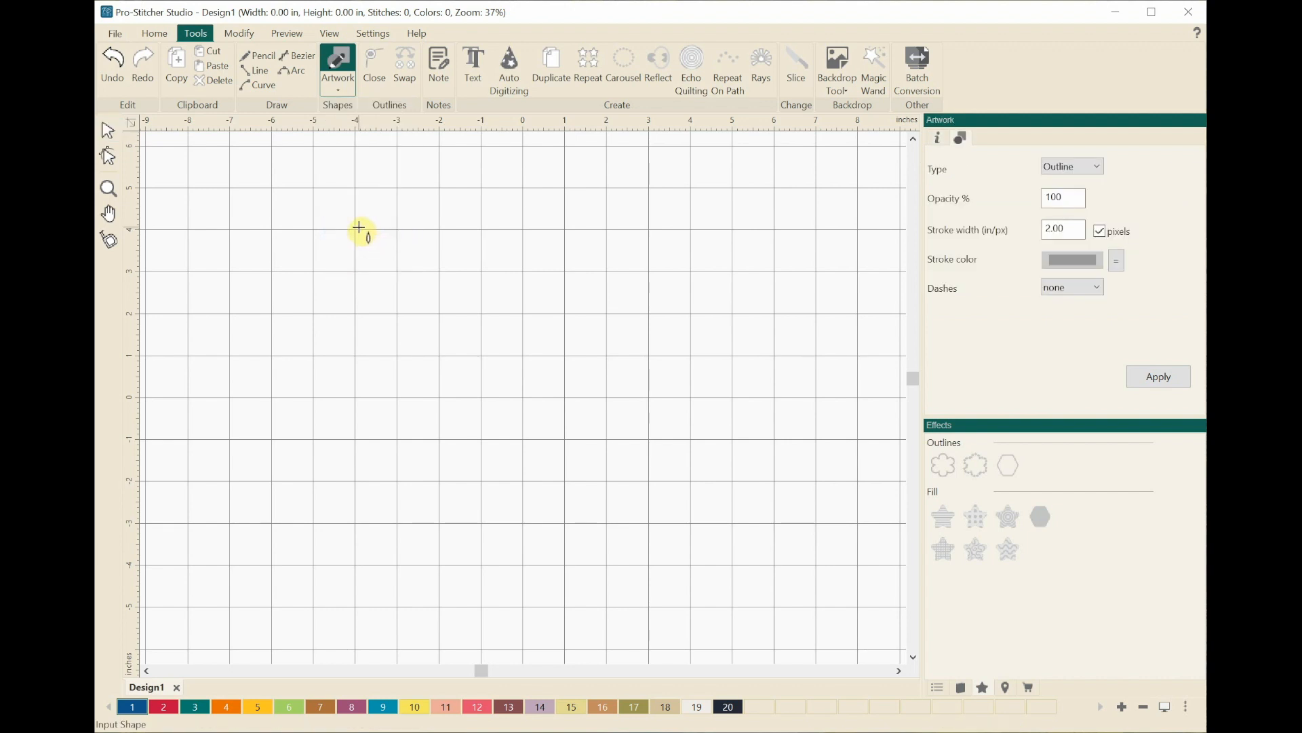
pyautogui.moveTo(357, 226); pyautogui.dragTo(531, 558)
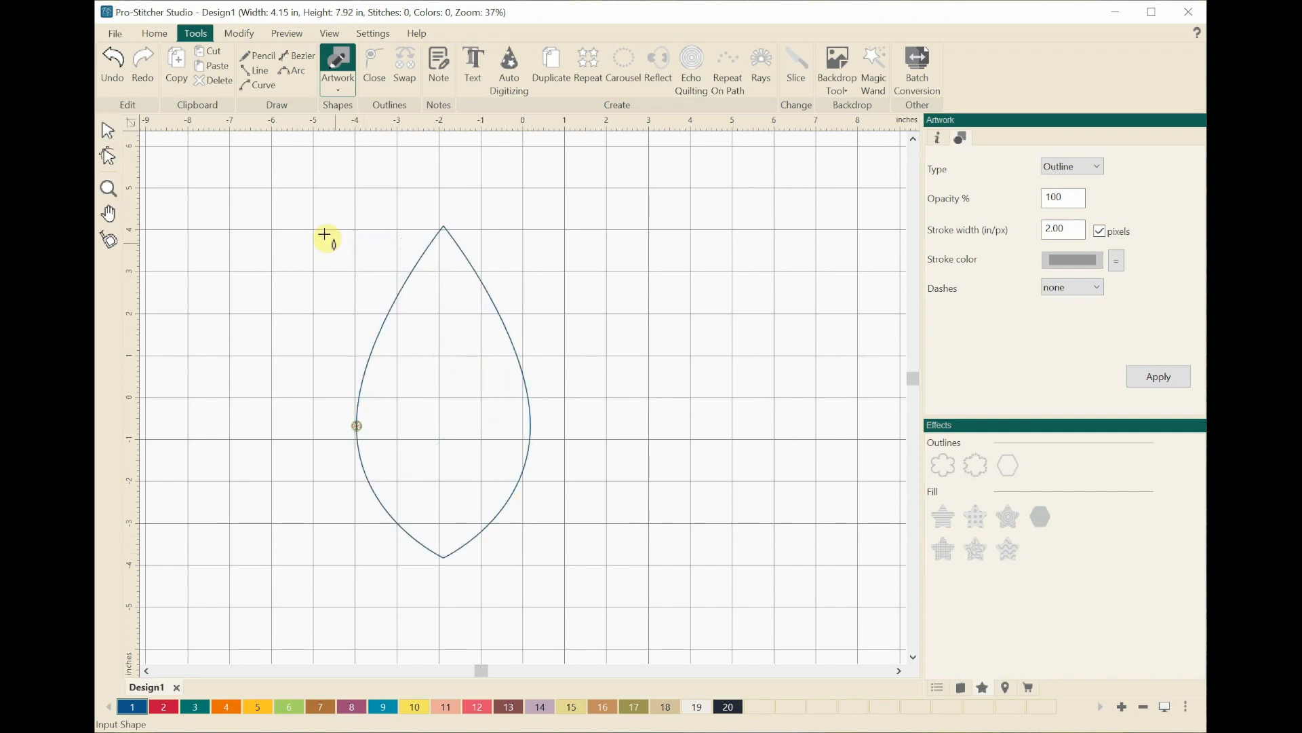
pyautogui.click(108, 130)
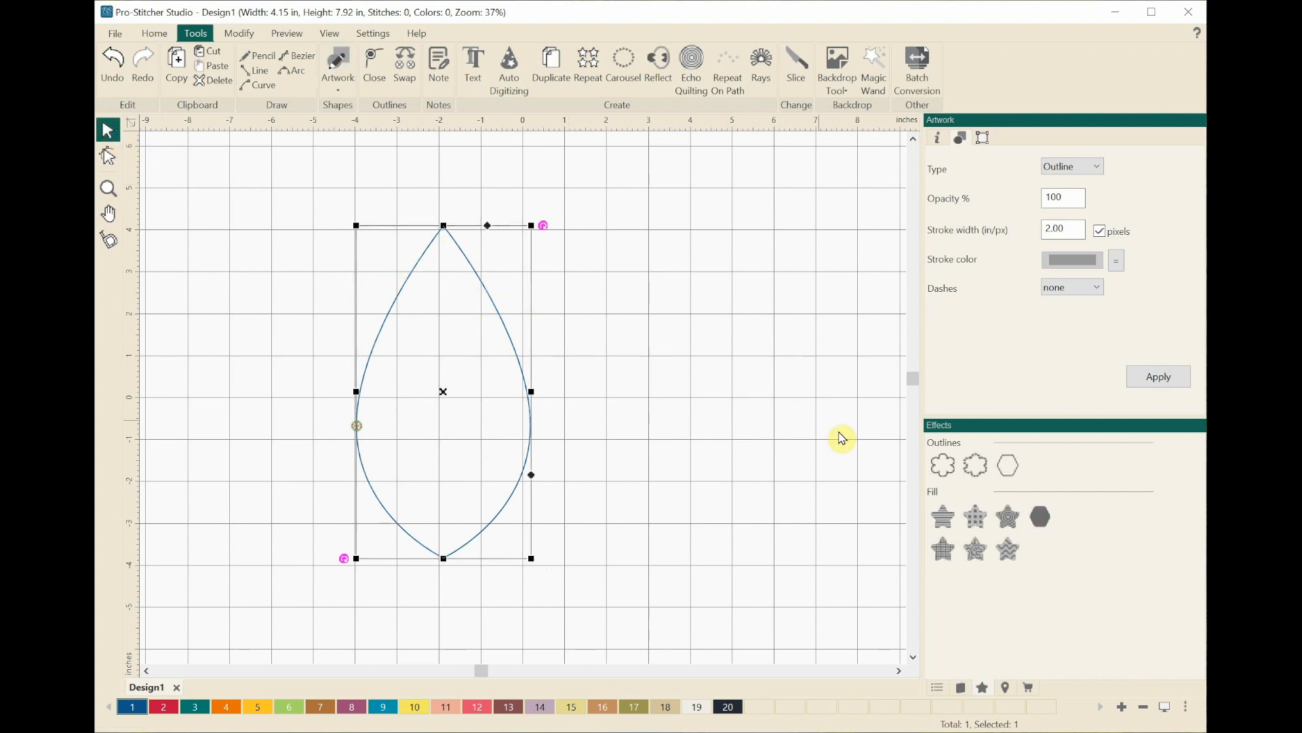
# Convert the leaf outline to a Motif run stitch with the Blanket1 pattern and apply it.
pyautogui.click(976, 473)
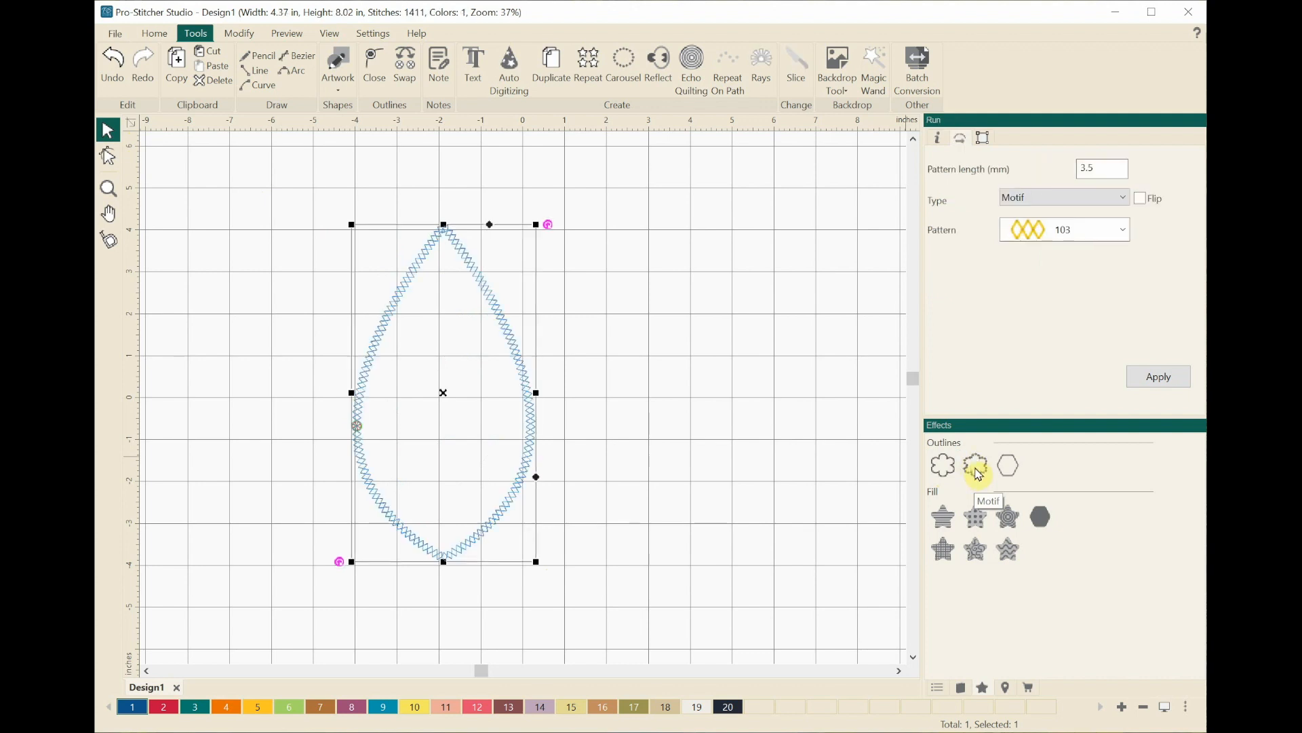
pyautogui.click(1122, 234)
pyautogui.moveTo(1120, 250); pyautogui.dragTo(1122, 340)
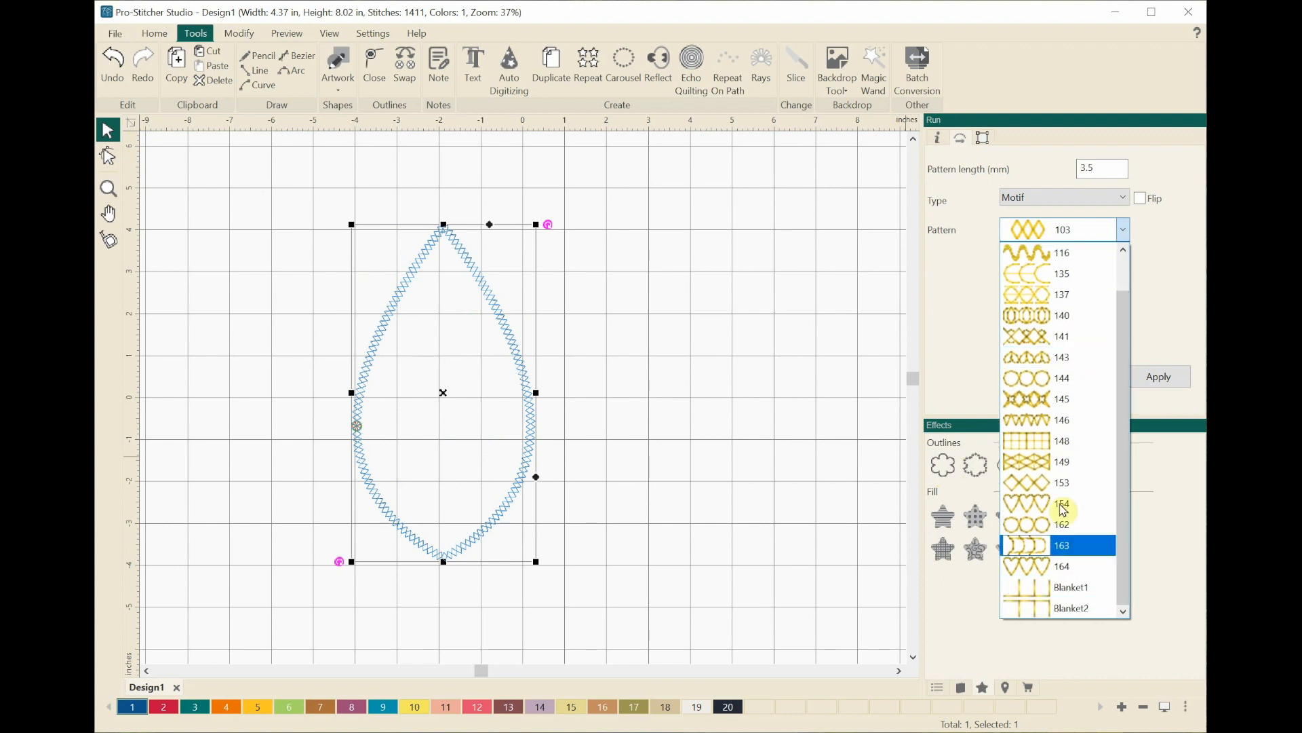
pyautogui.click(1057, 588)
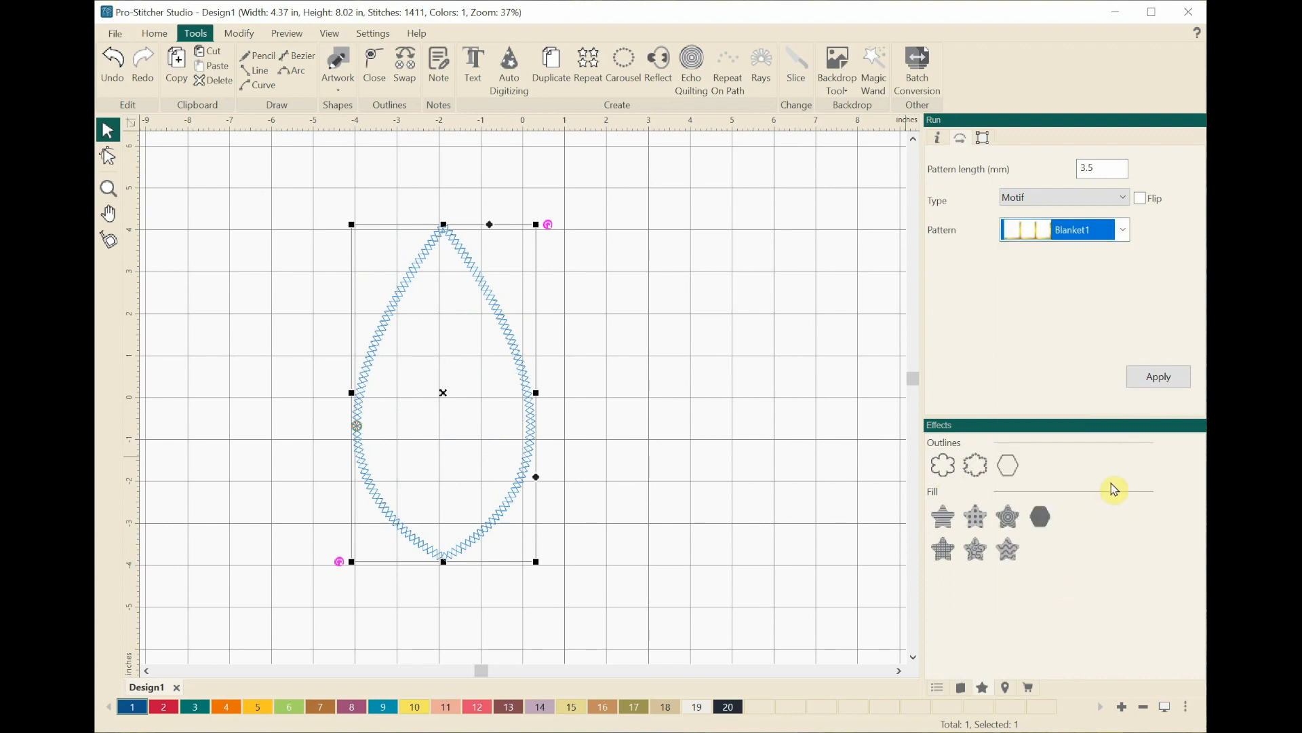
pyautogui.click(1157, 377)
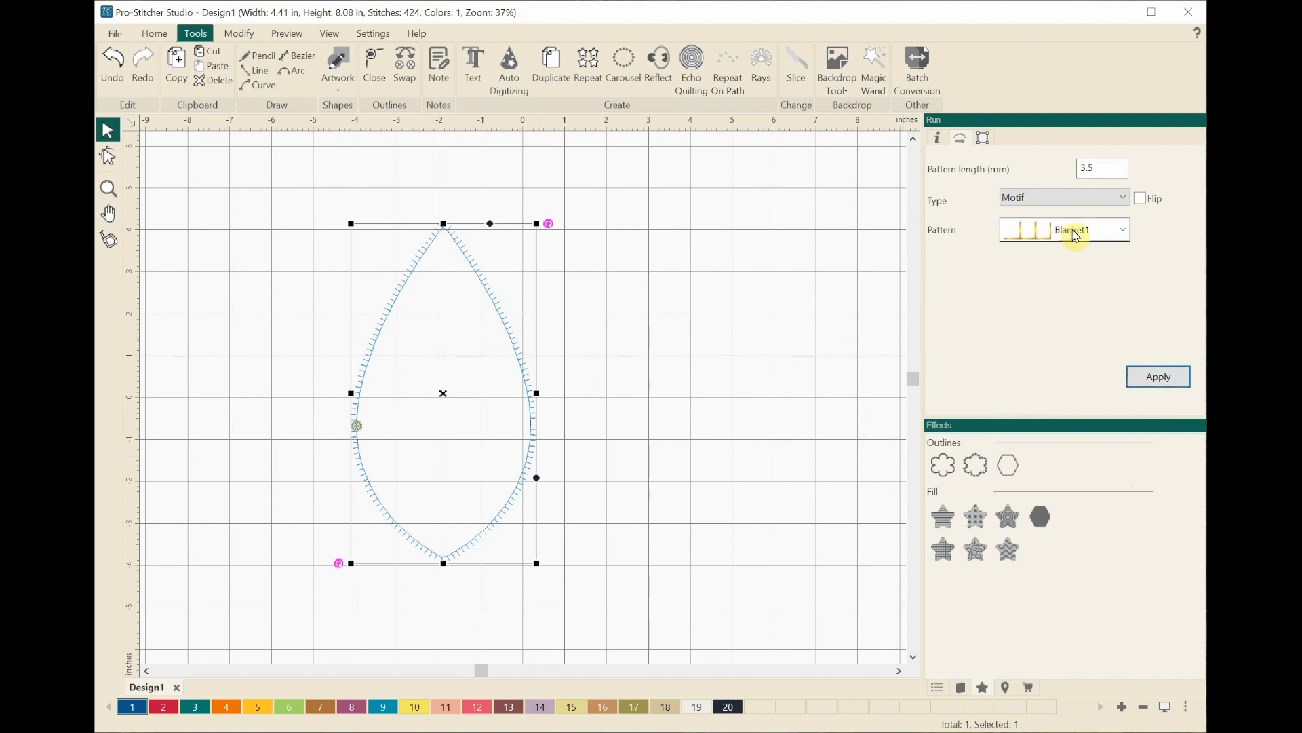
# Apply the Blanket2 pattern to the leaf's motif outline, then delete the leaf from the design.
pyautogui.click(1123, 230)
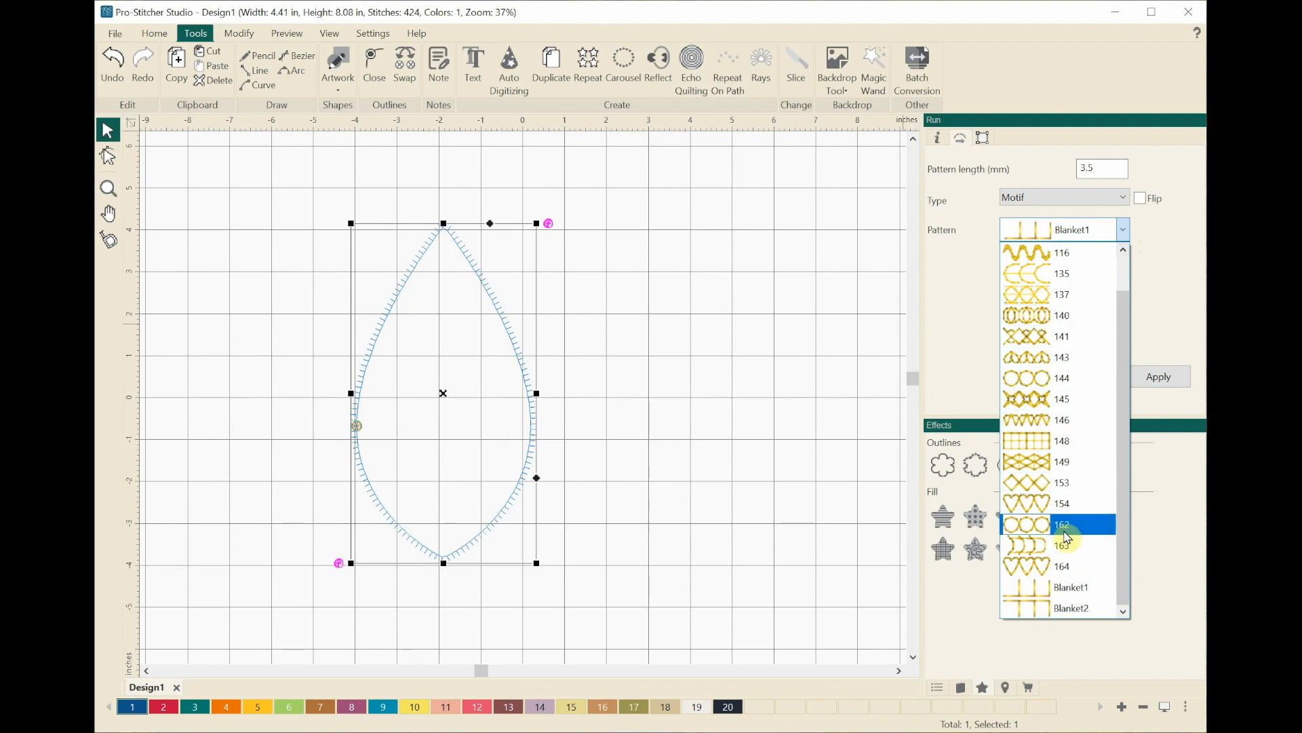
pyautogui.click(1057, 611)
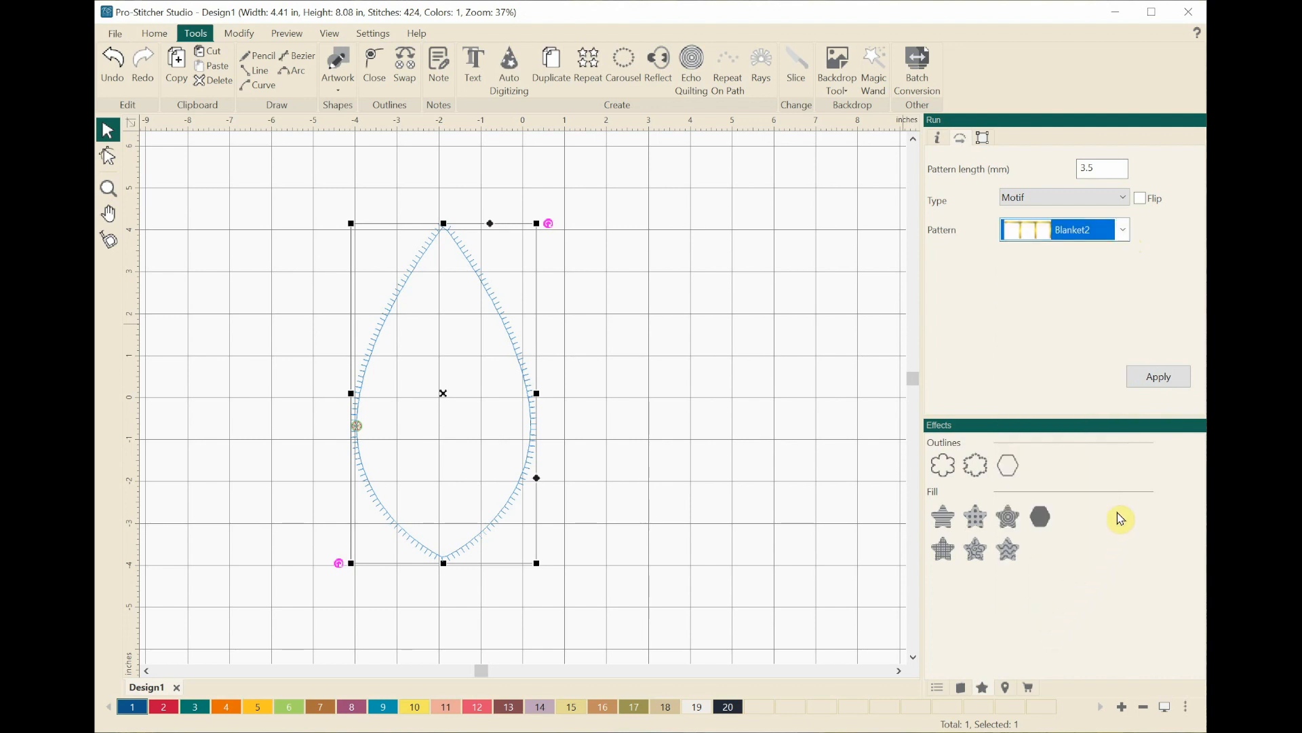
pyautogui.click(1142, 375)
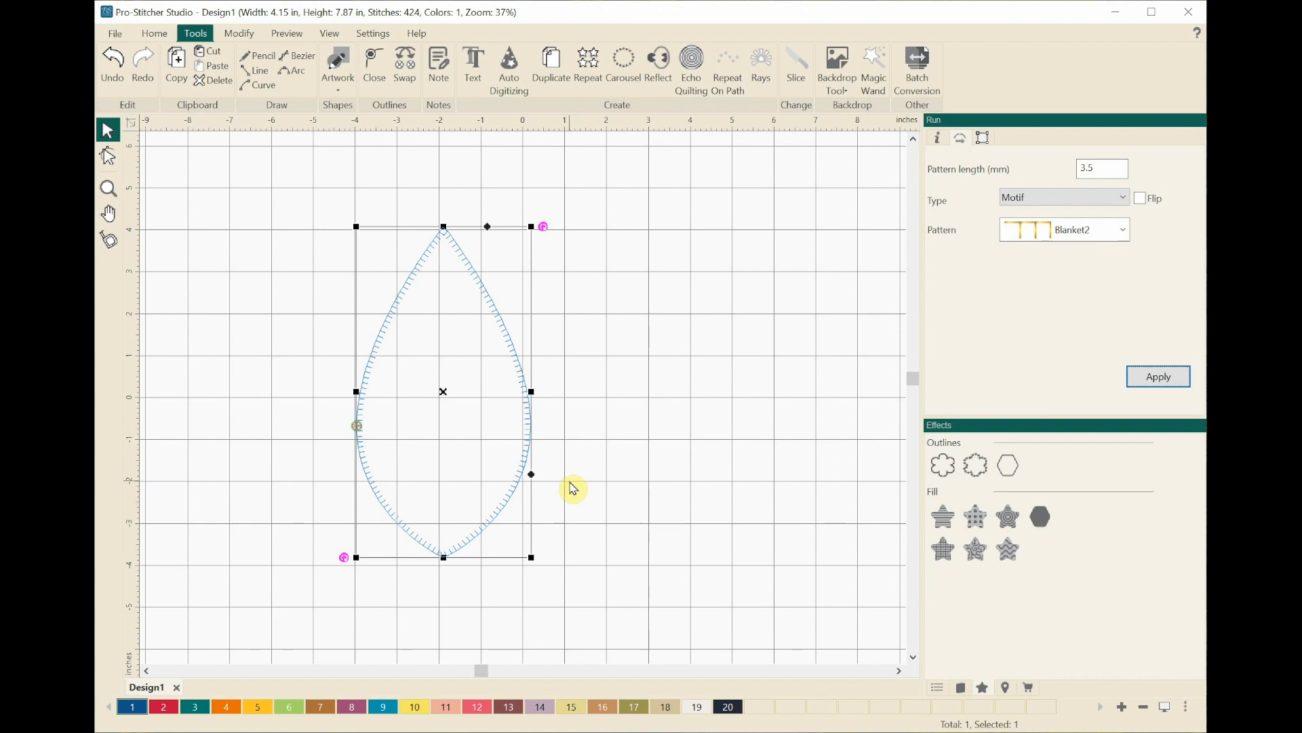
pyautogui.press('Delete')
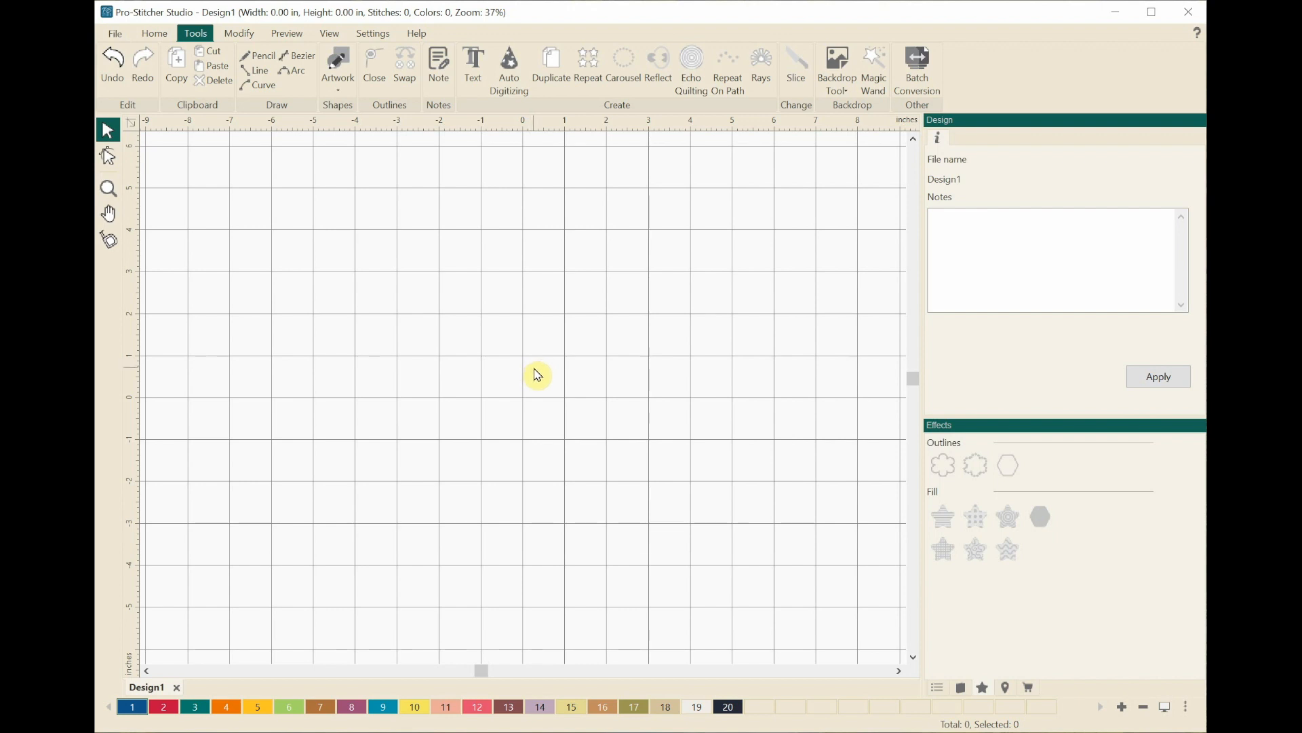
# Draw a circle about 6.70 in in diameter with the Ellipse artwork shape, and leave it selected.
pyautogui.click(303, 76)
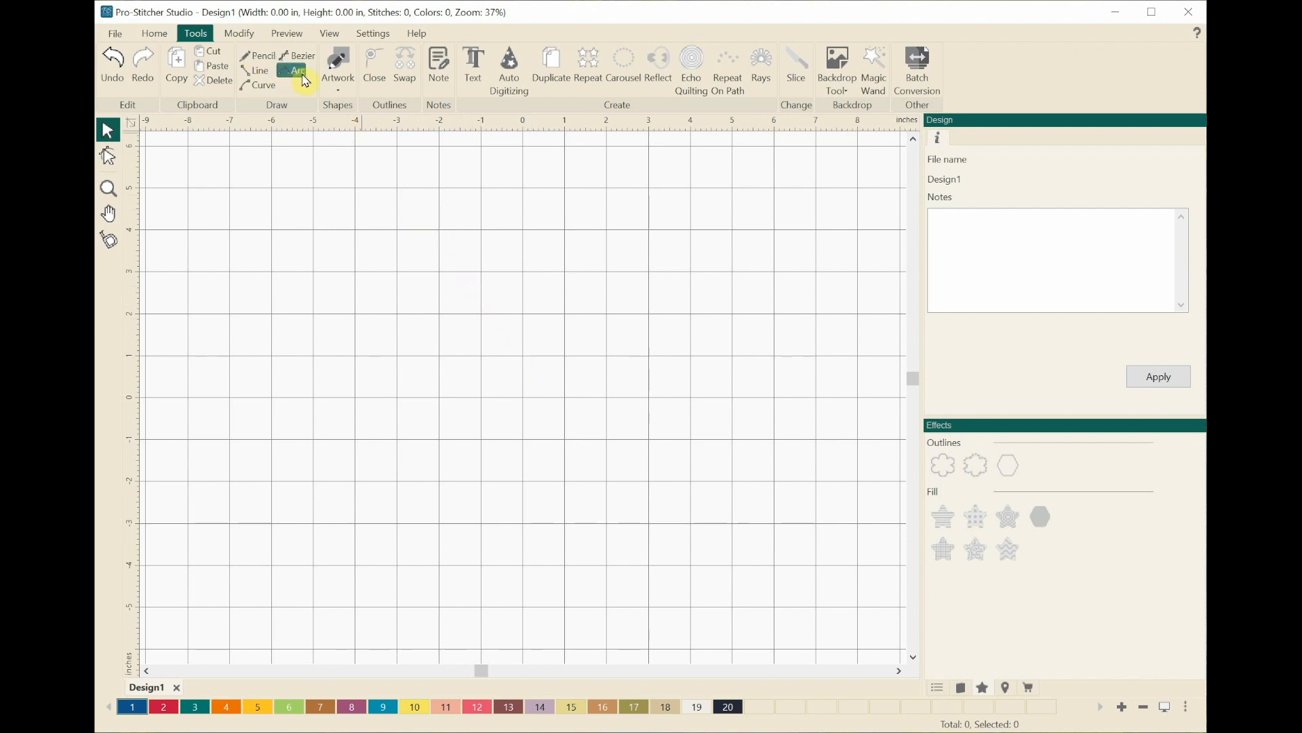
pyautogui.click(338, 75)
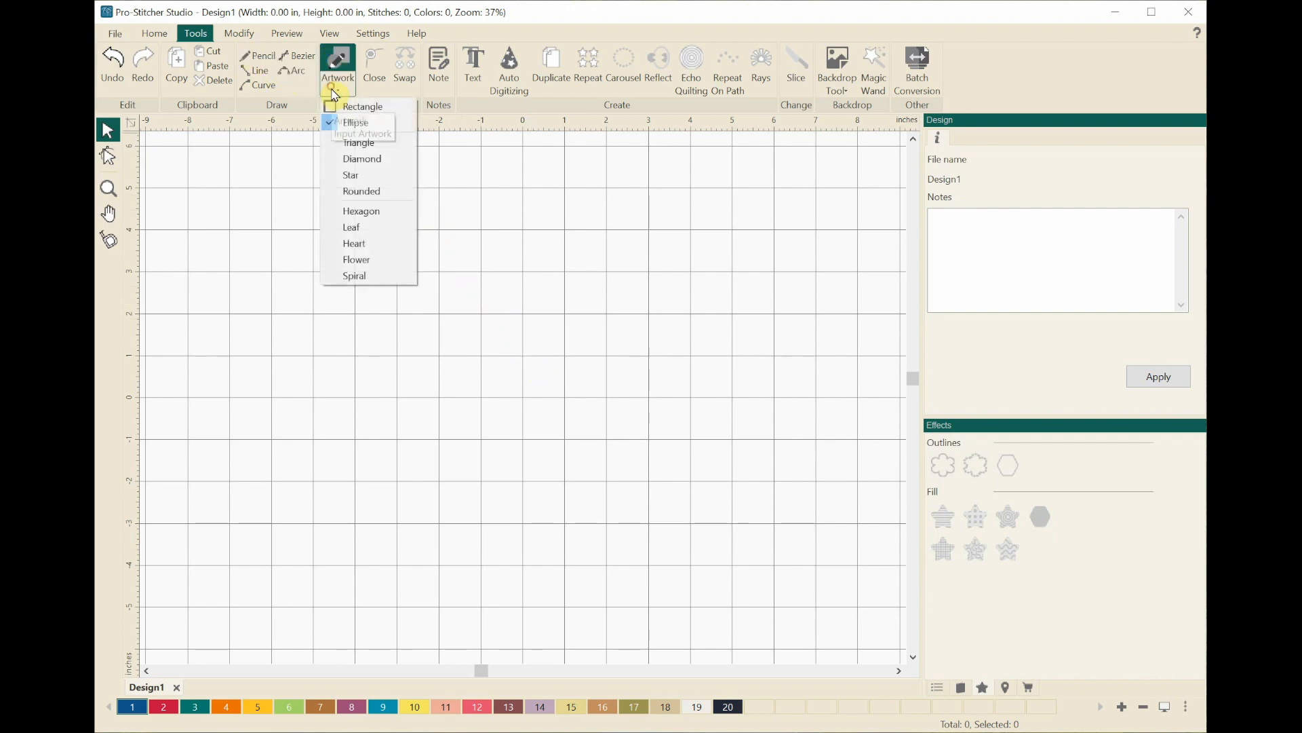
pyautogui.click(365, 125)
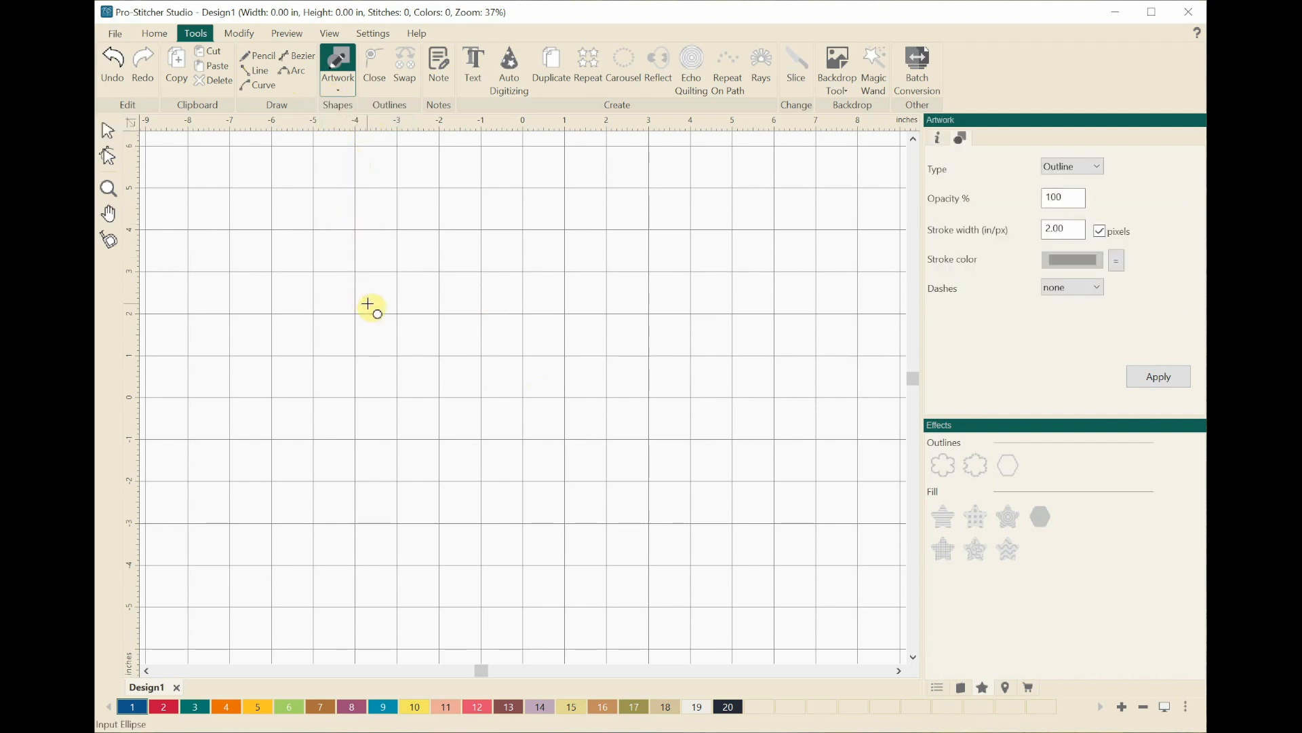
pyautogui.moveTo(406, 265); pyautogui.dragTo(668, 548)
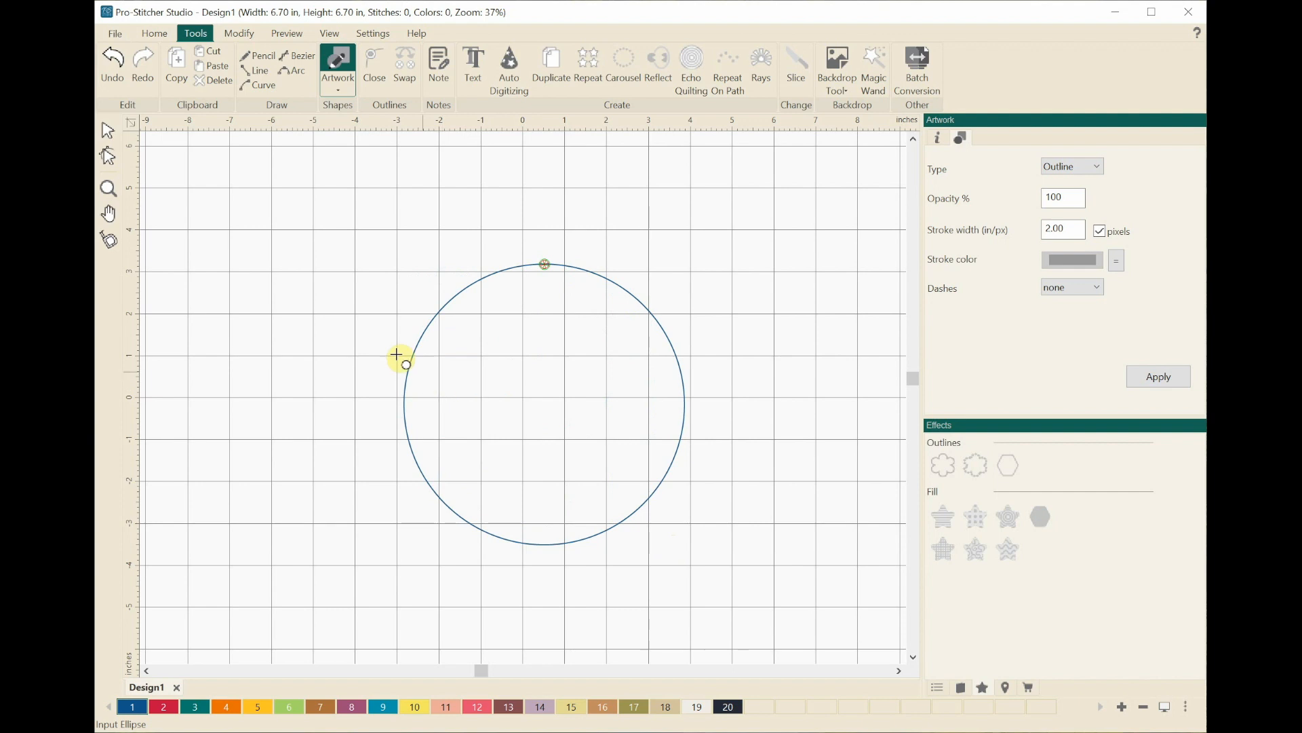
pyautogui.click(108, 132)
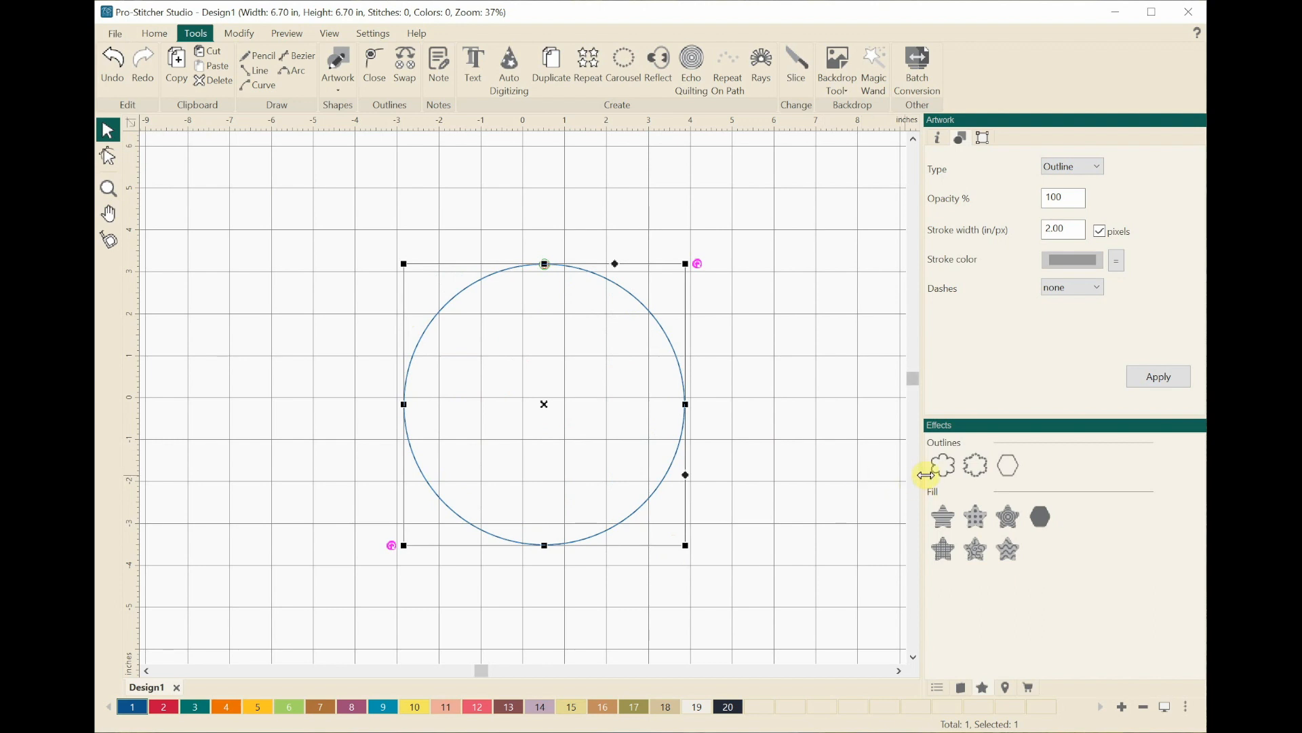
# Convert the circle outline to a Motif run stitch with pattern 162 and apply it.
pyautogui.click(981, 470)
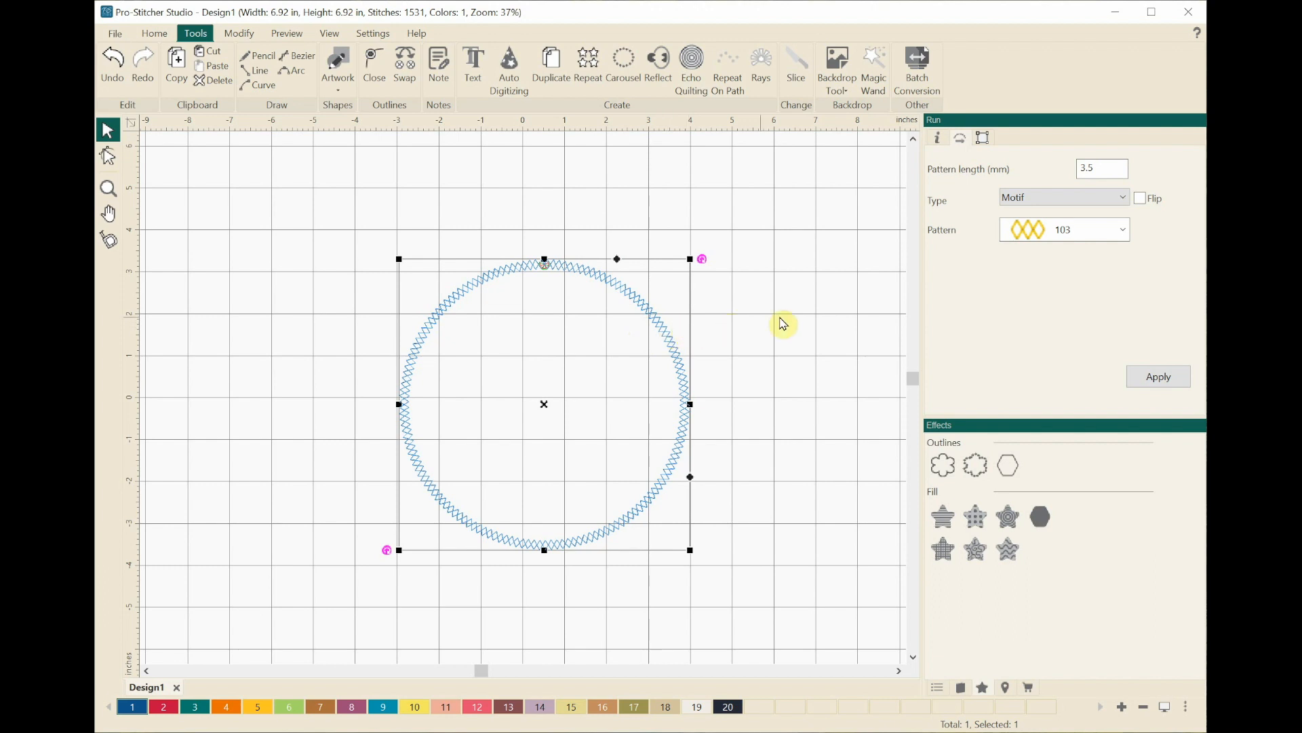
pyautogui.click(1123, 230)
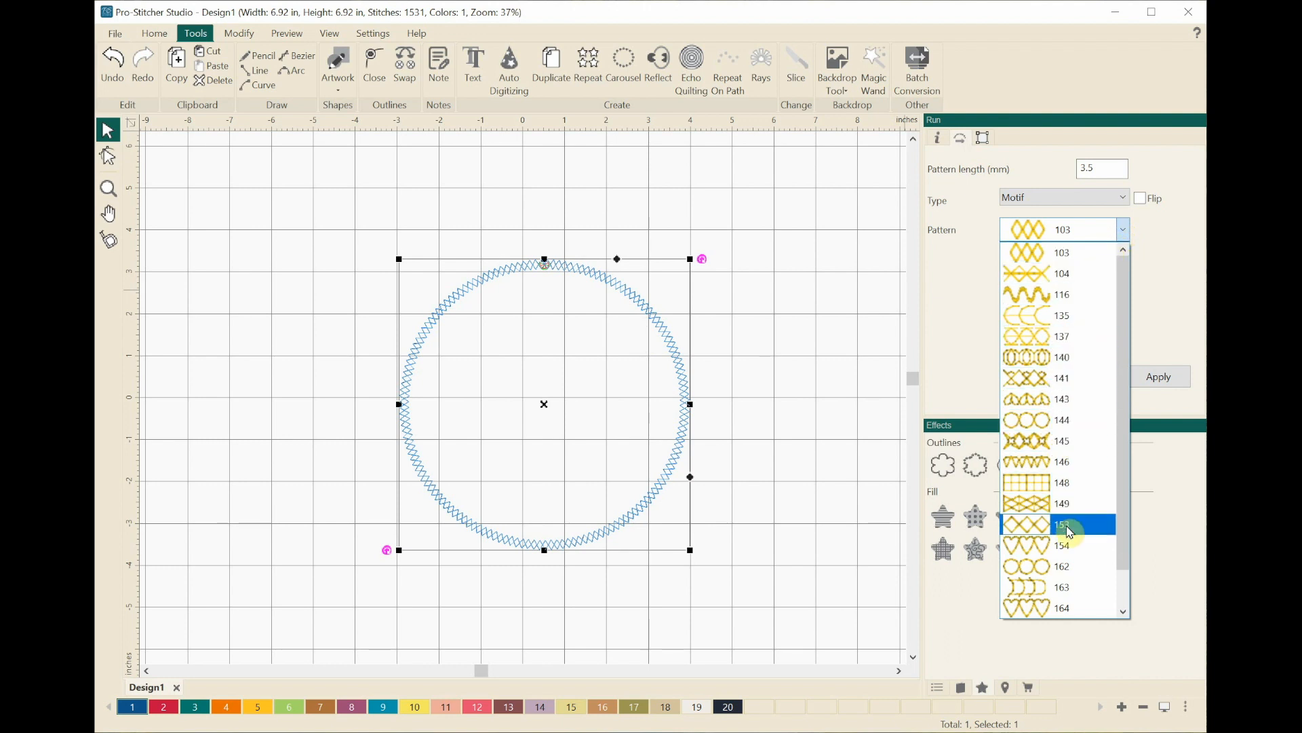
pyautogui.click(1061, 574)
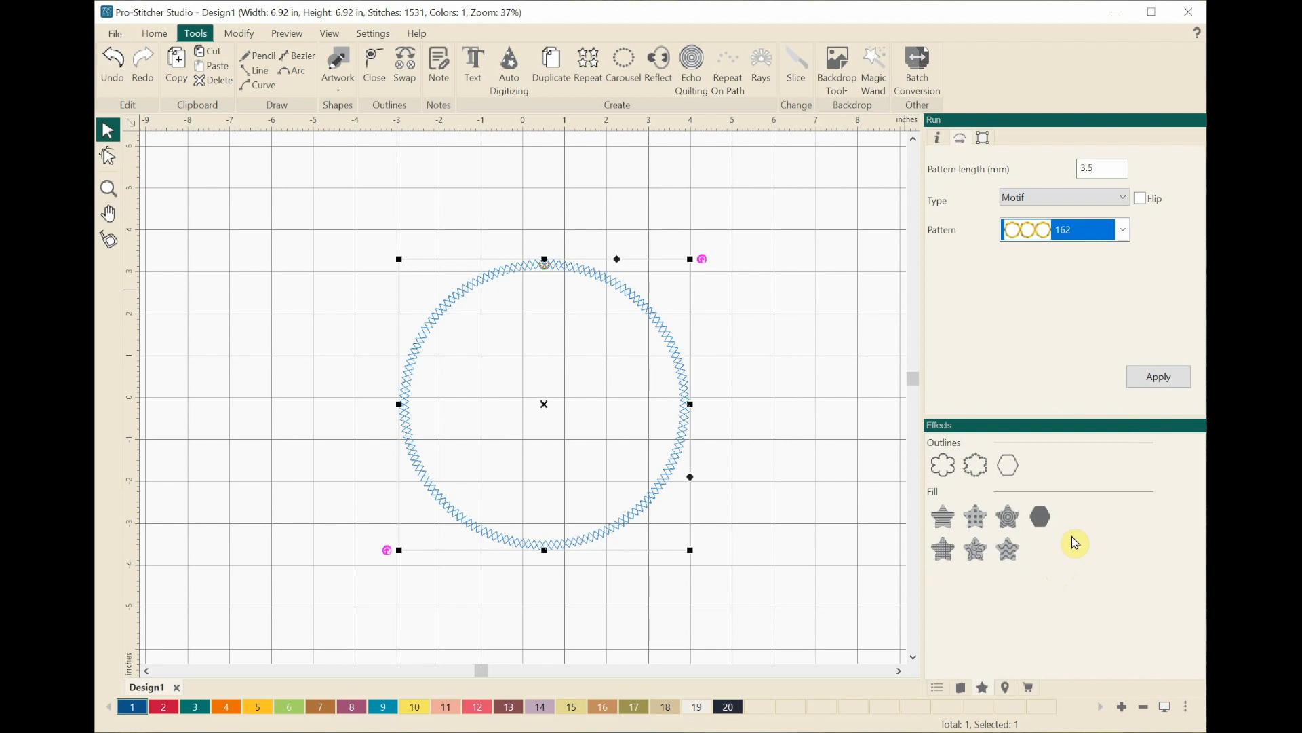
pyautogui.click(1140, 385)
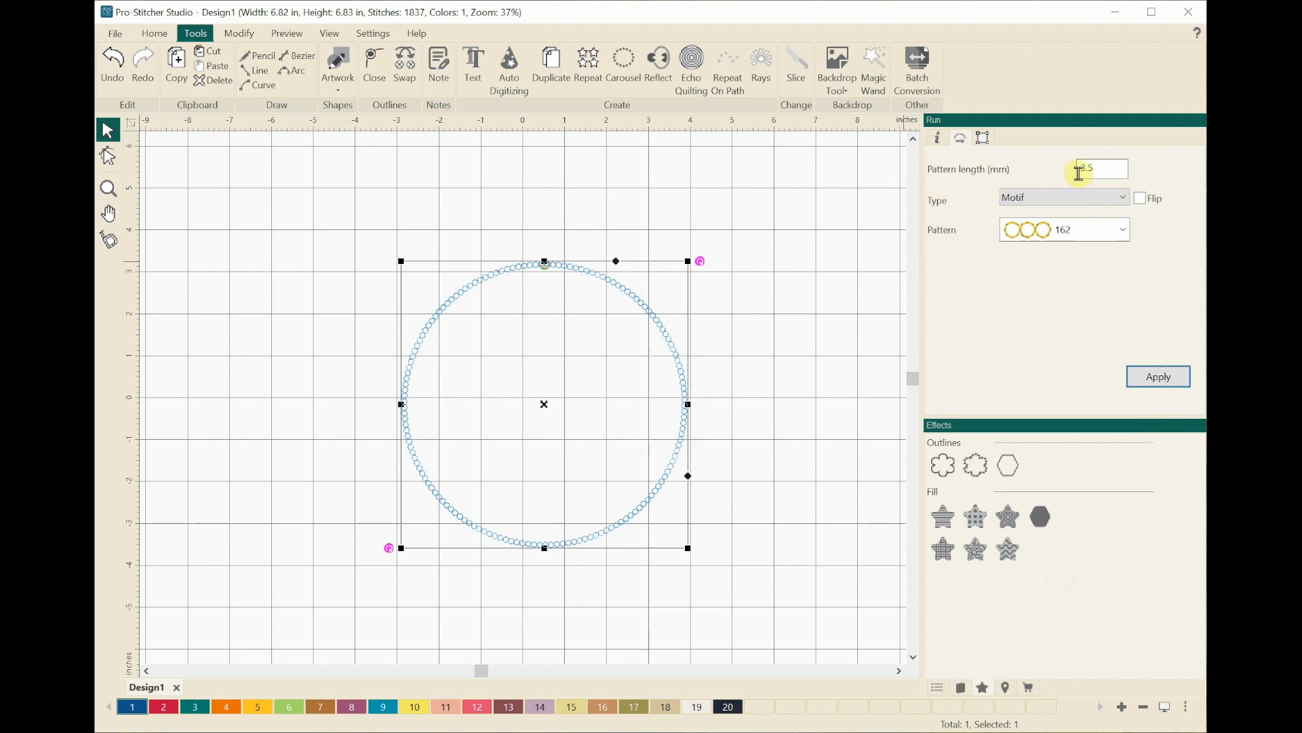
# Set the circle motif's pattern length to 5 mm and apply it.
pyautogui.moveTo(1100, 171); pyautogui.dragTo(1074, 170)
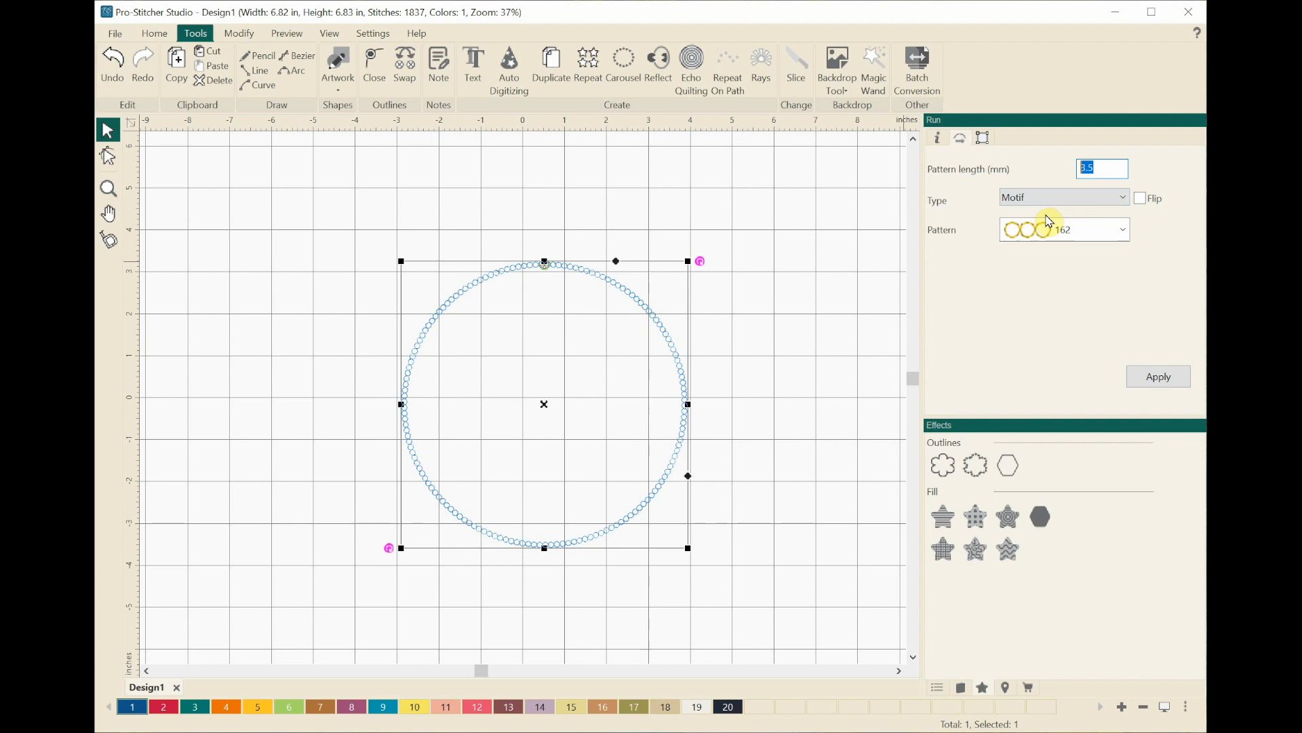
pyautogui.write('5')
pyautogui.click(1157, 377)
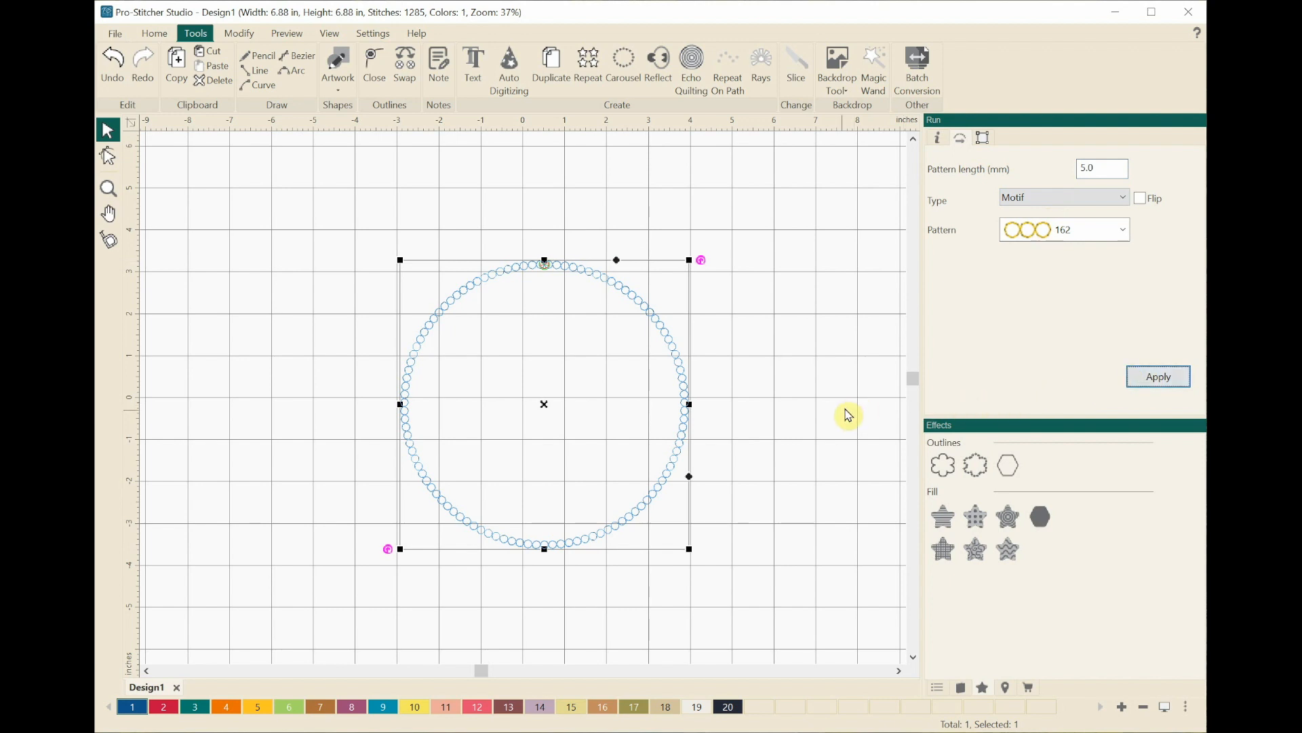
pyautogui.scroll(1, 836, 417)
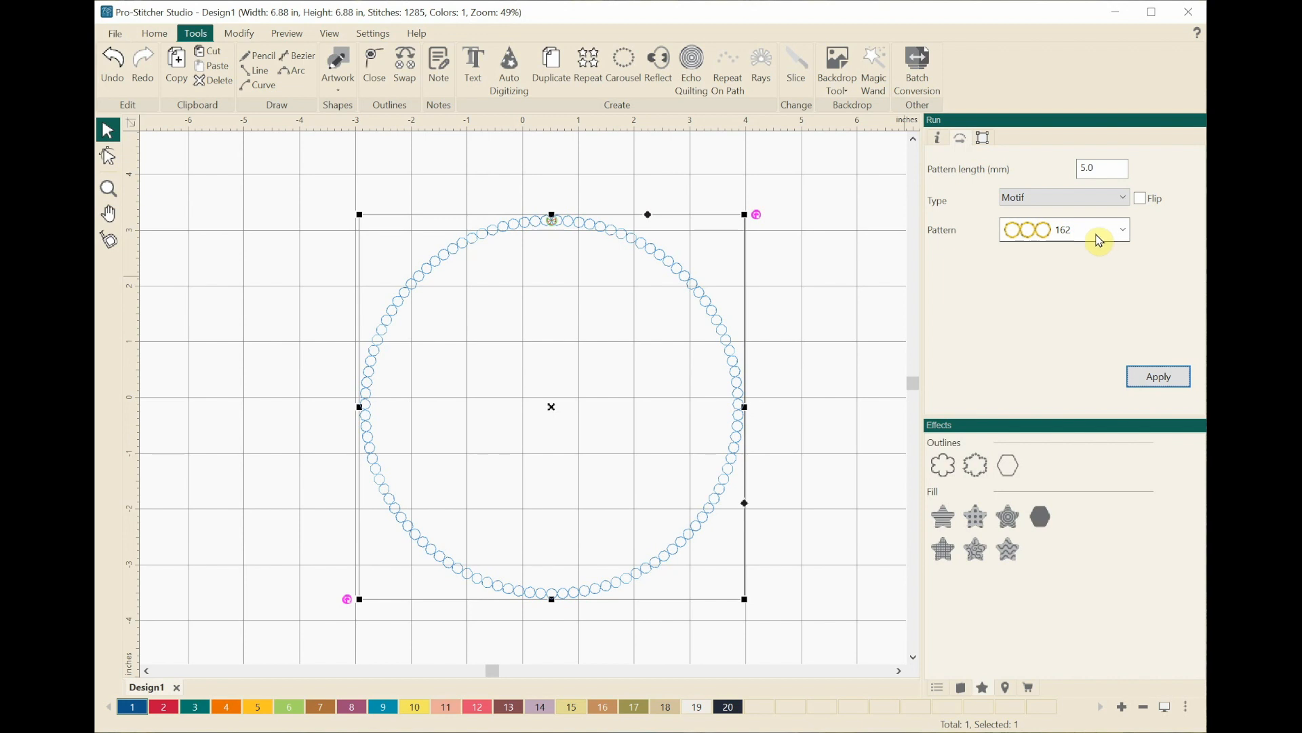
# Change the circle's motif pattern to the hearts pattern 154, apply it and deselect the circle.
pyautogui.click(1123, 231)
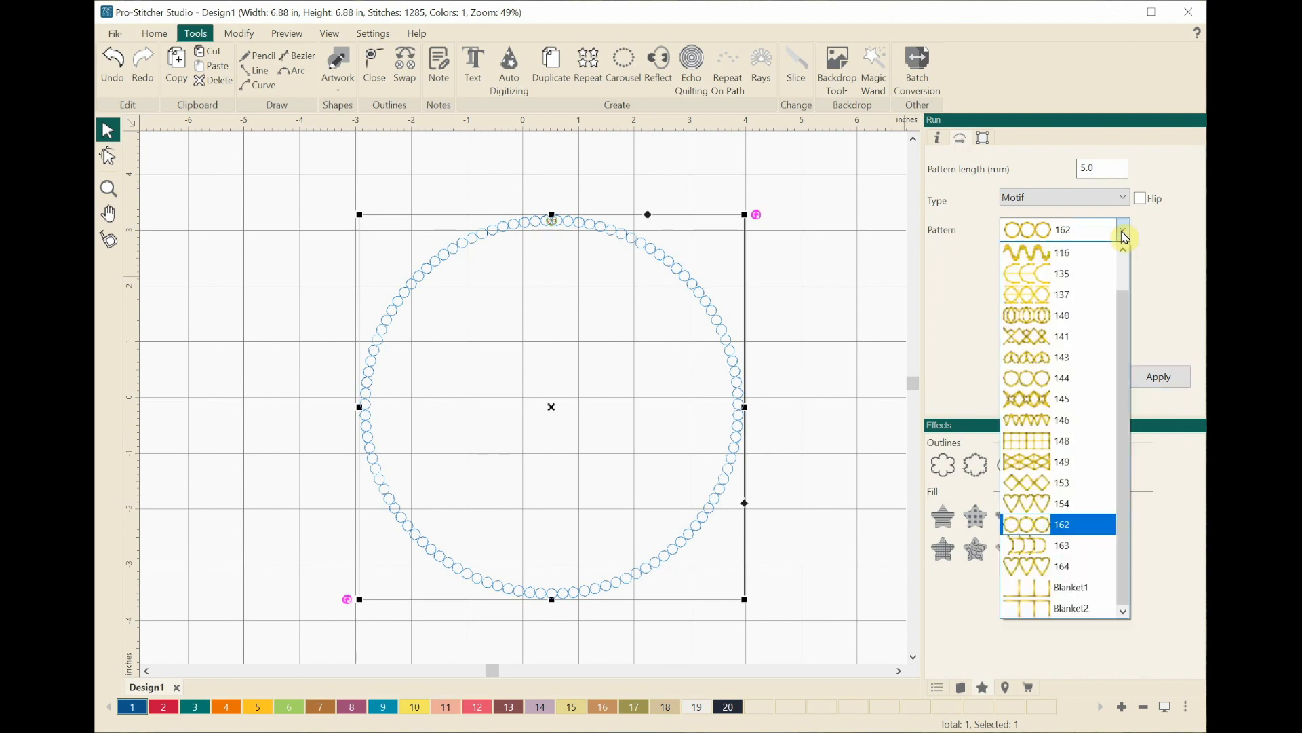
pyautogui.click(1080, 513)
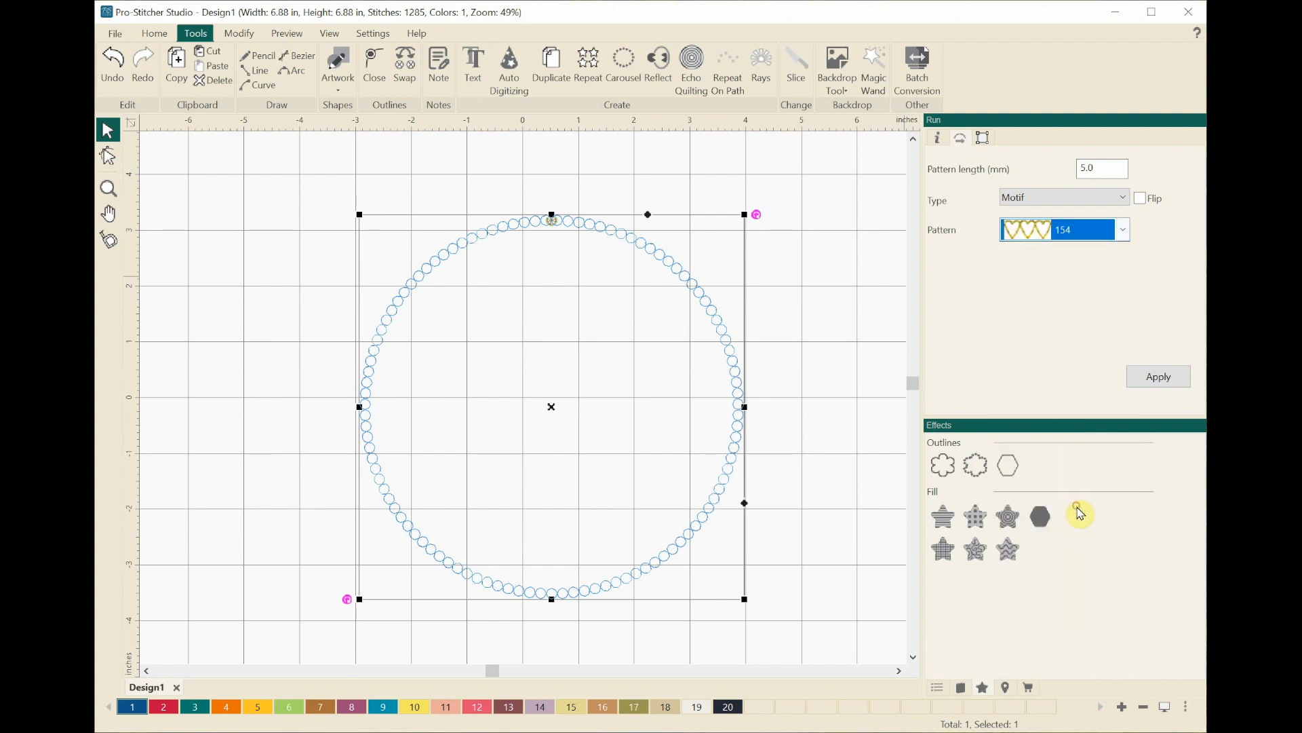
pyautogui.click(1146, 380)
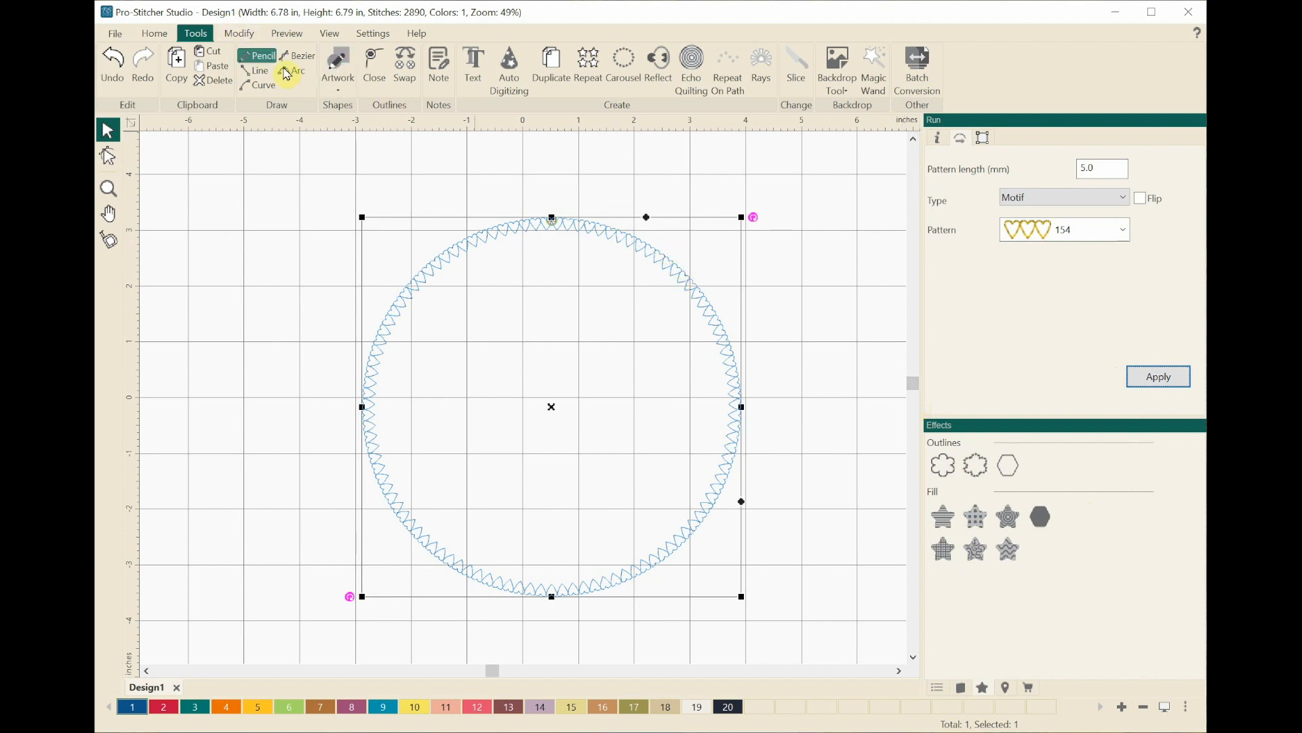
pyautogui.click(336, 96)
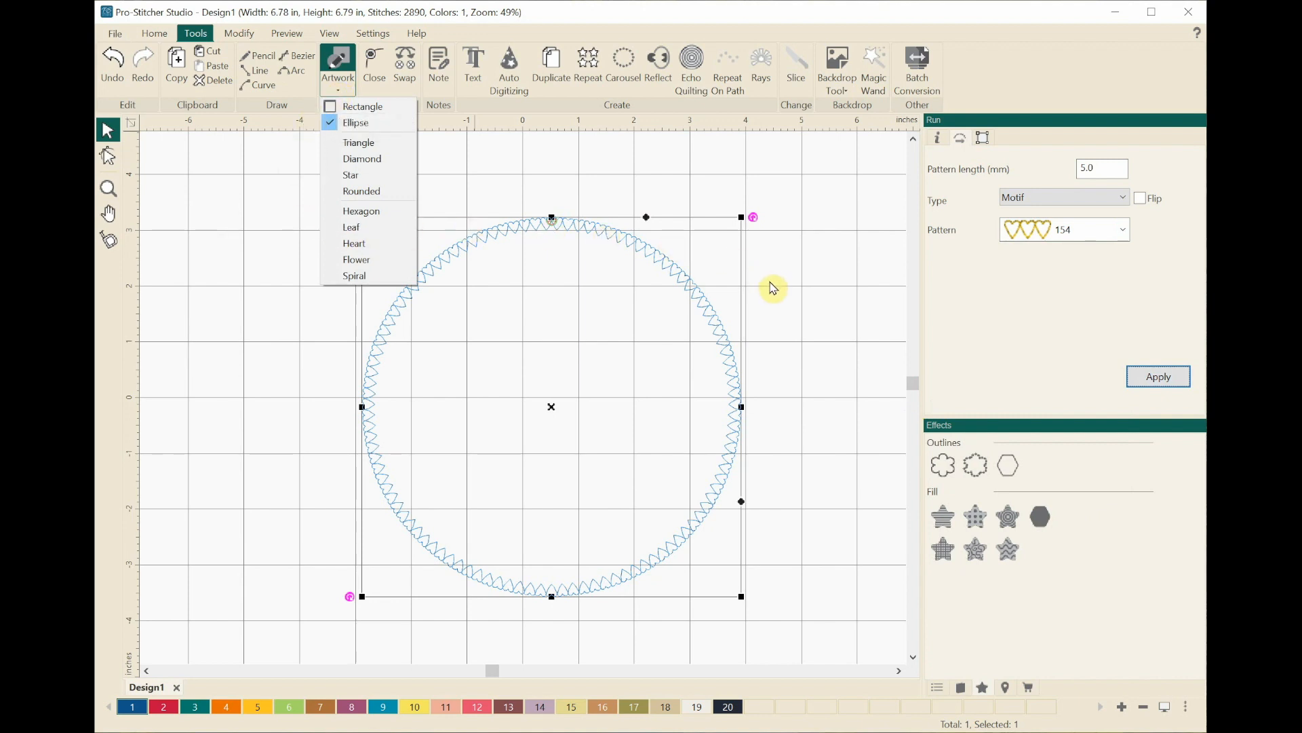
pyautogui.click(738, 253)
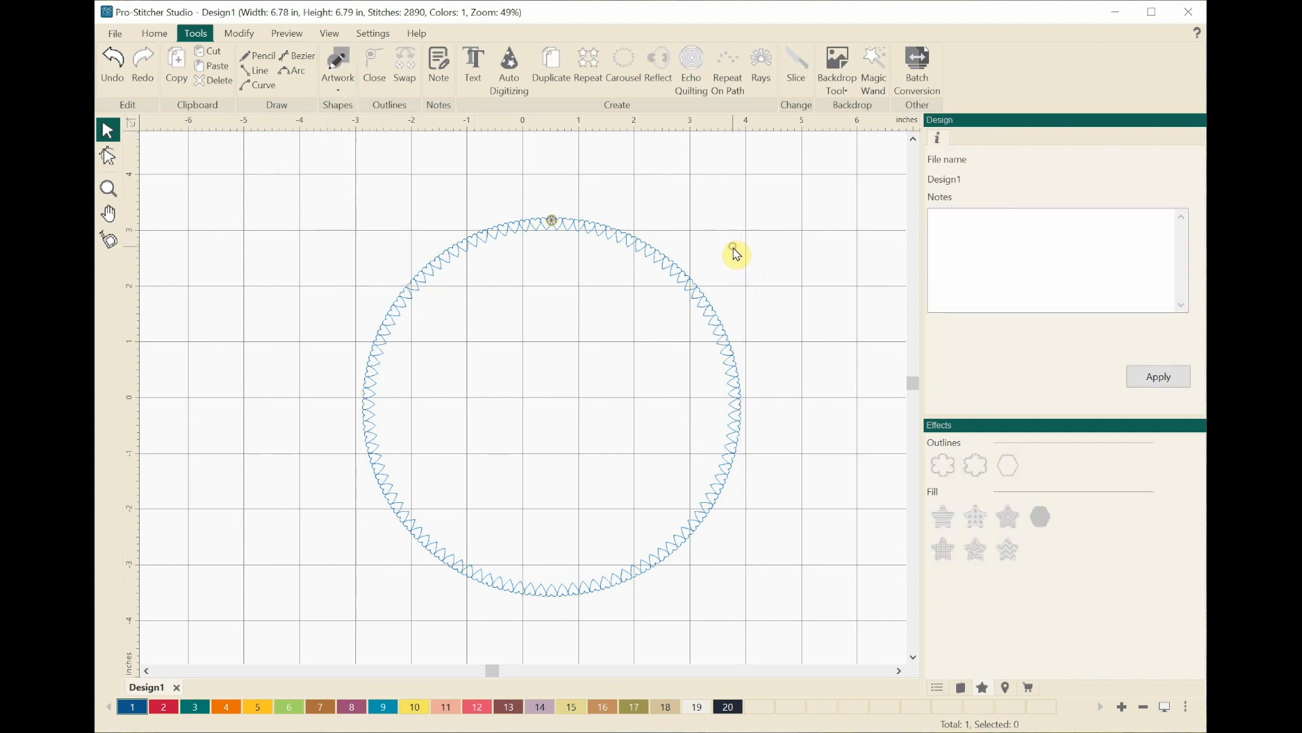
# Select the circle again, change its motif pattern to 143 and apply it.
pyautogui.click(684, 272)
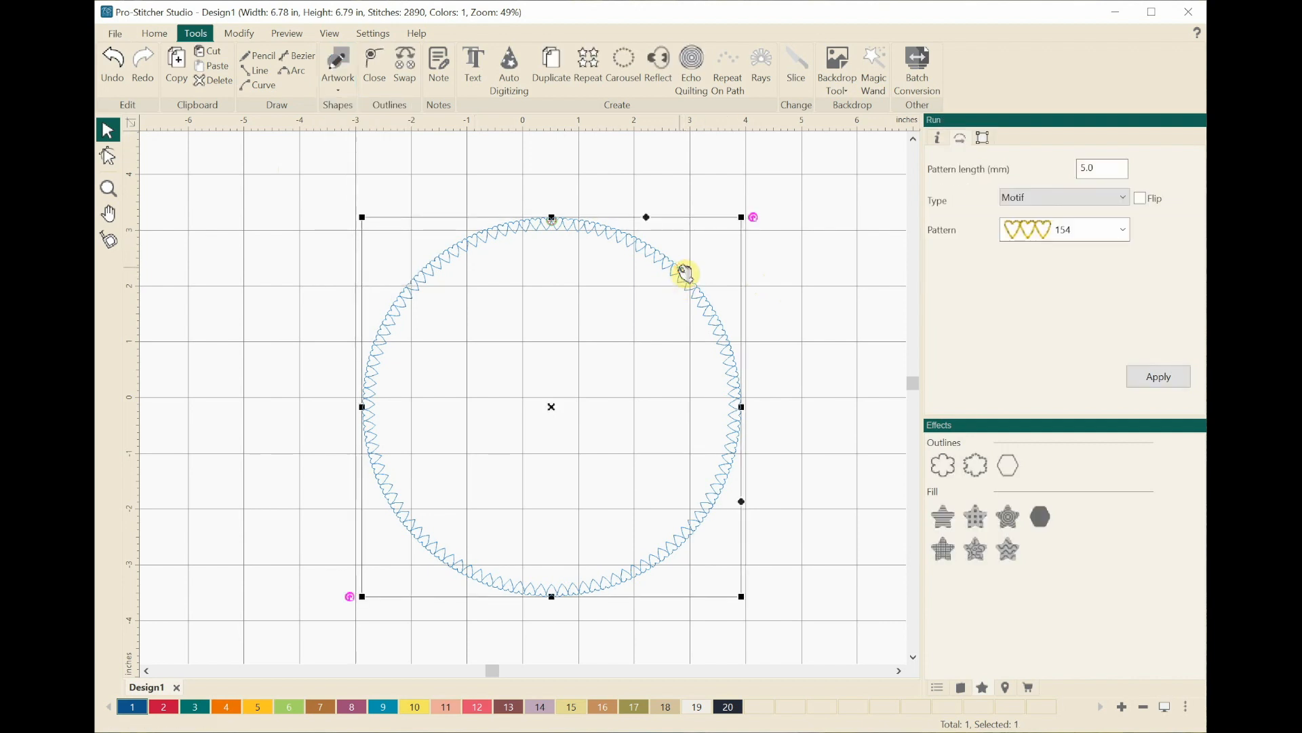
pyautogui.click(1124, 230)
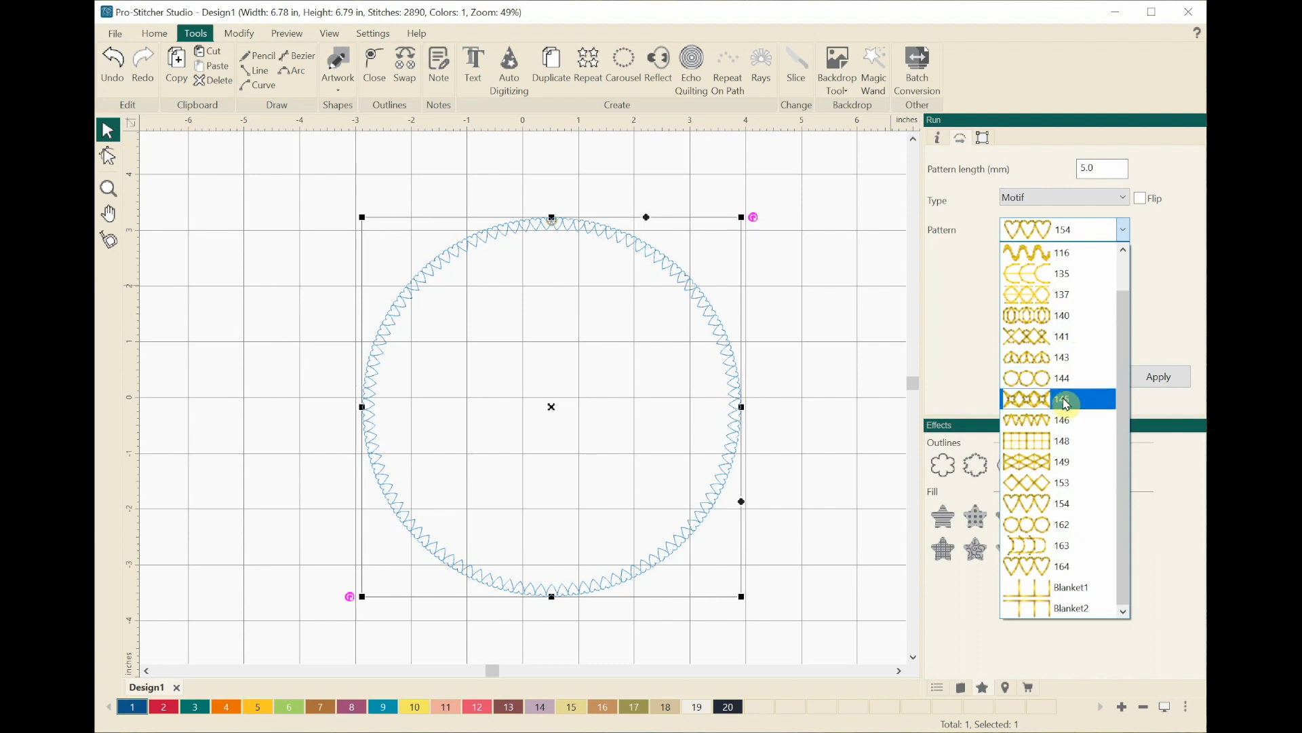
pyautogui.click(1086, 365)
pyautogui.click(1128, 383)
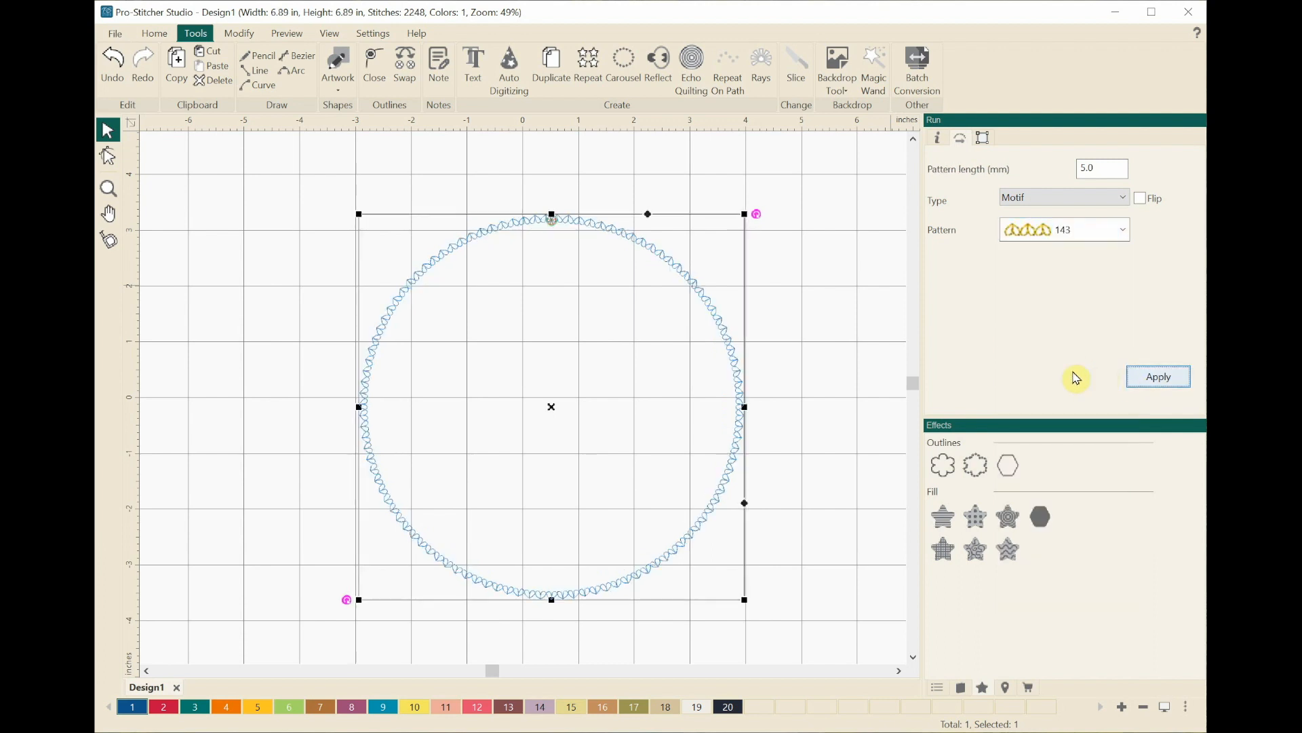
pyautogui.scroll(1, 635, 324)
pyautogui.scroll(1, 779, 361)
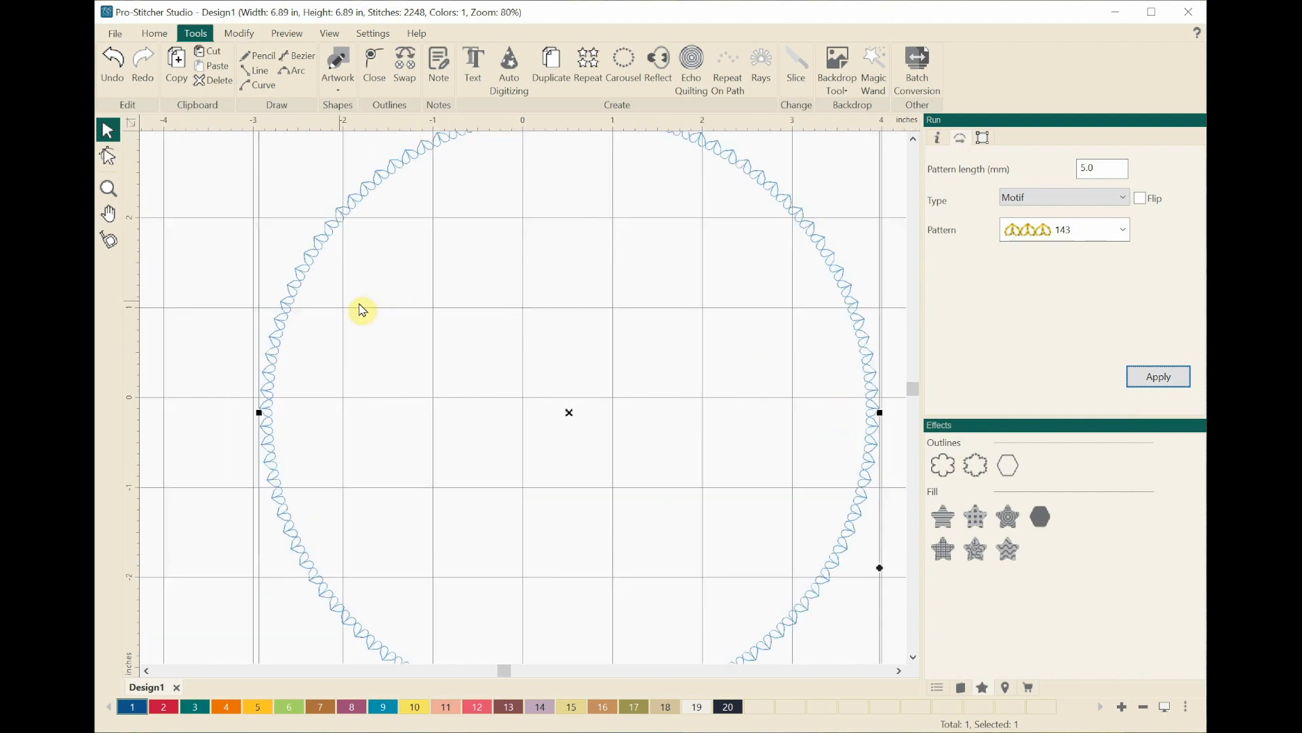
# Examine the individual pattern 143 motif stitches up close along the circle's left edge and return to a view of the whole circle.
pyautogui.click(117, 191)
pyautogui.moveTo(276, 276); pyautogui.dragTo(313, 374)
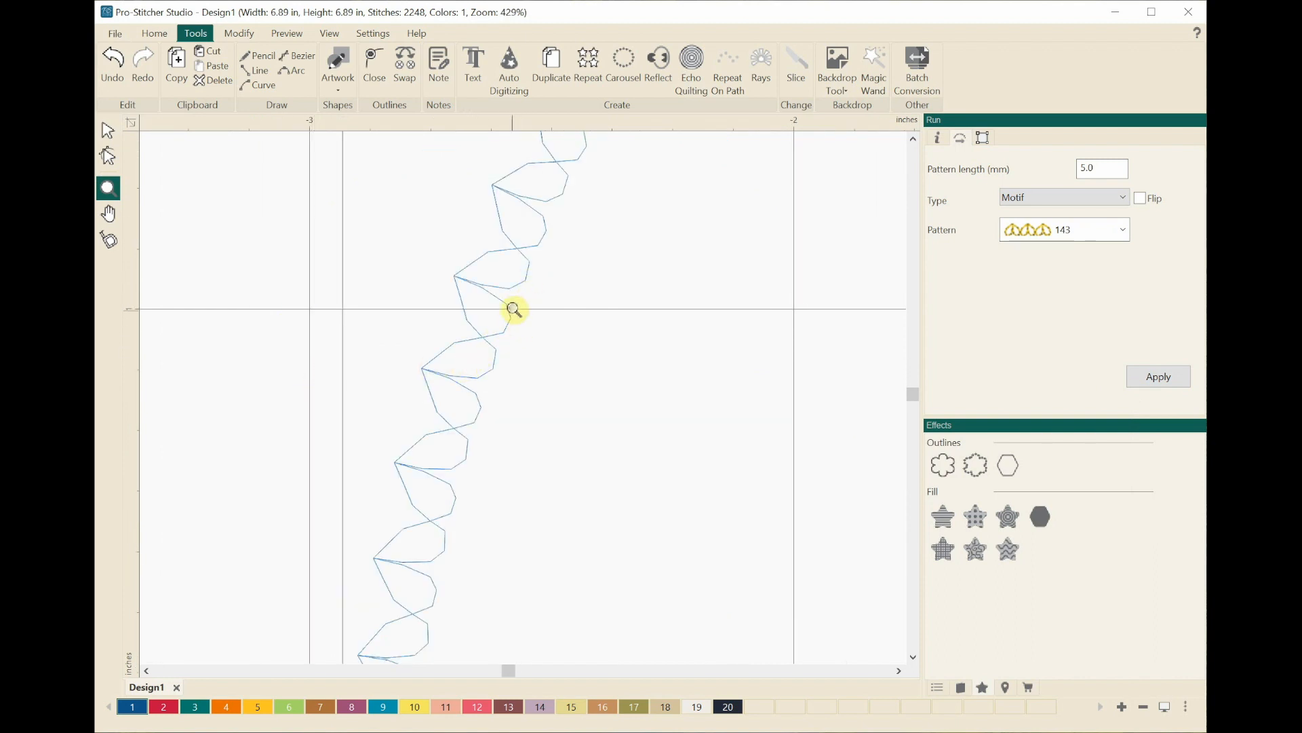
pyautogui.scroll(-1, 507, 303)
pyautogui.scroll(-6, 508, 304)
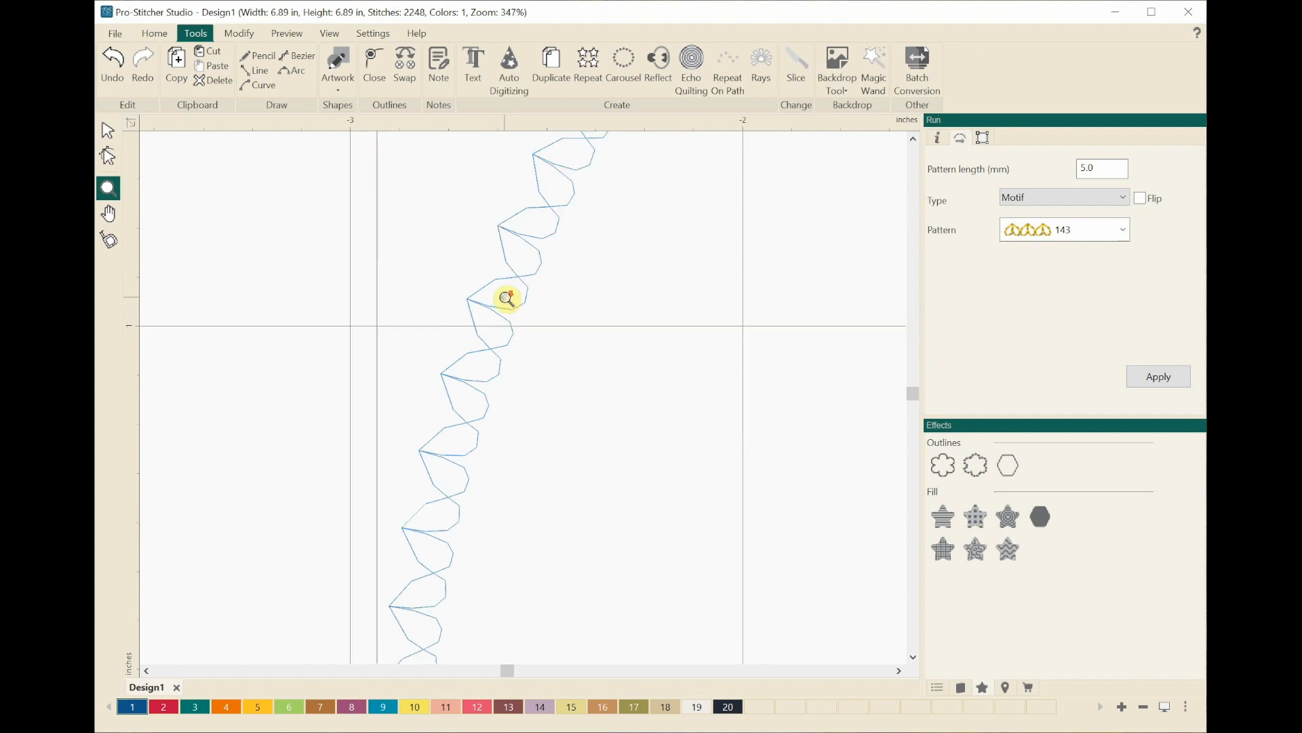
pyautogui.scroll(-10, 507, 296)
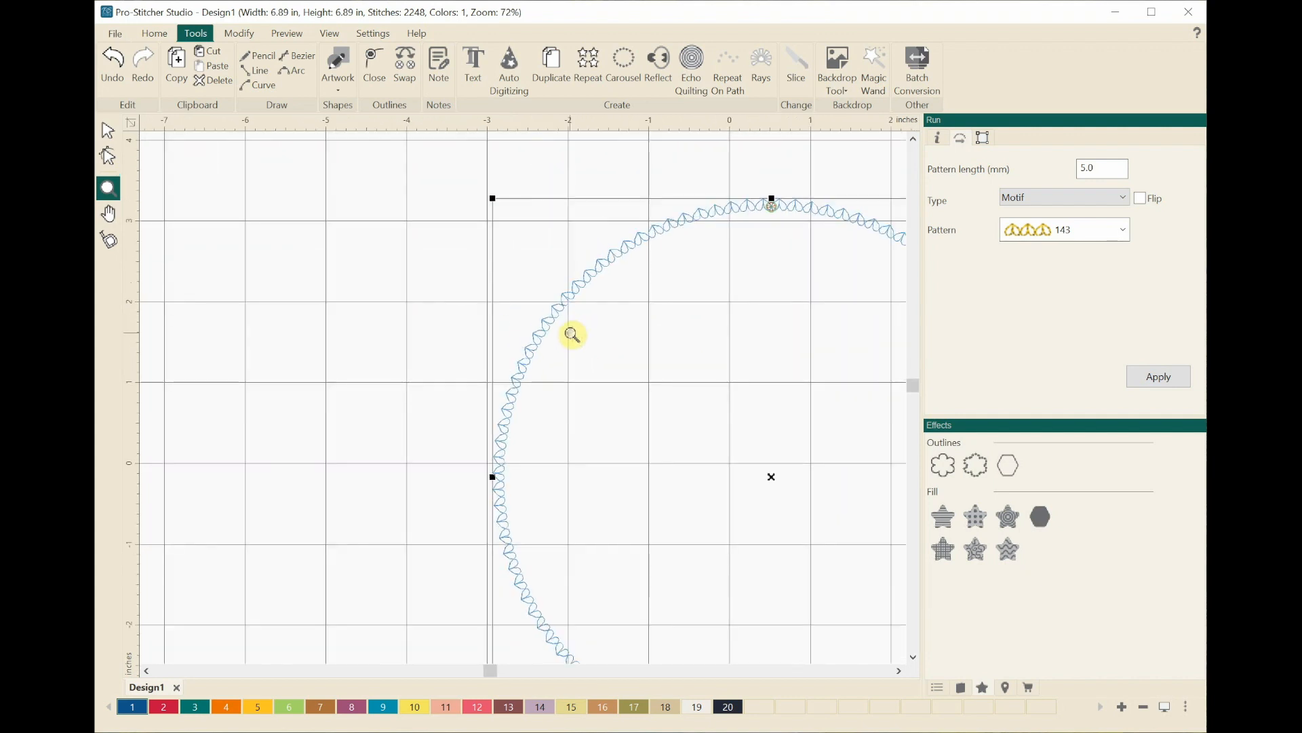
pyautogui.rightClick(565, 330)
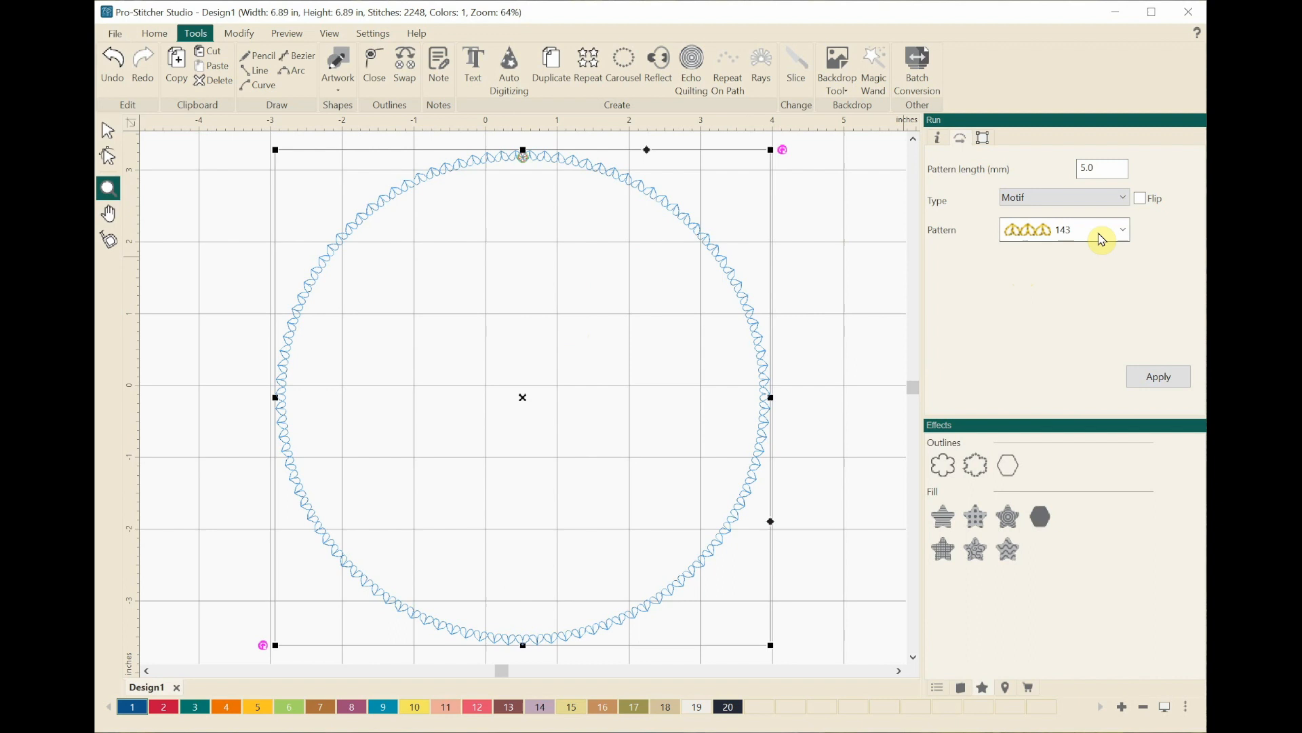
# Look through the available motif patterns for the circle, keeping pattern 143 selected.
pyautogui.click(1122, 231)
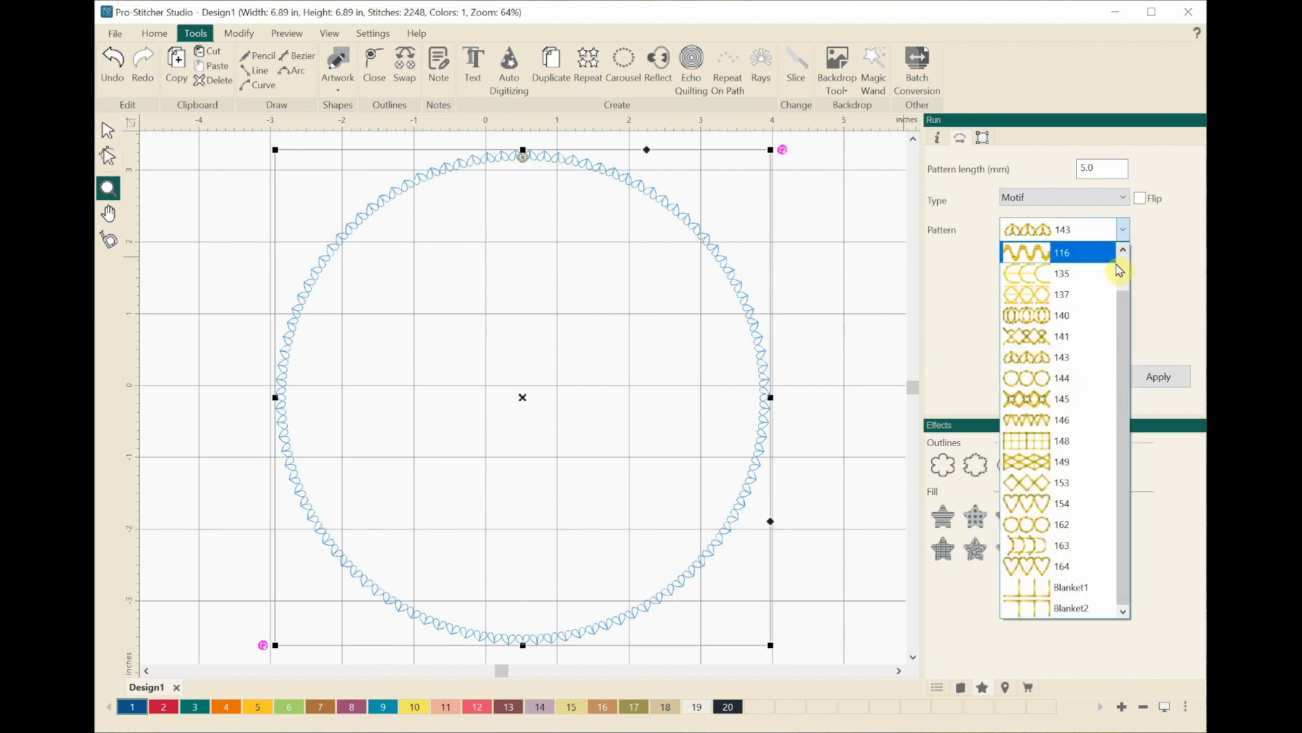
pyautogui.scroll(1, 1122, 272)
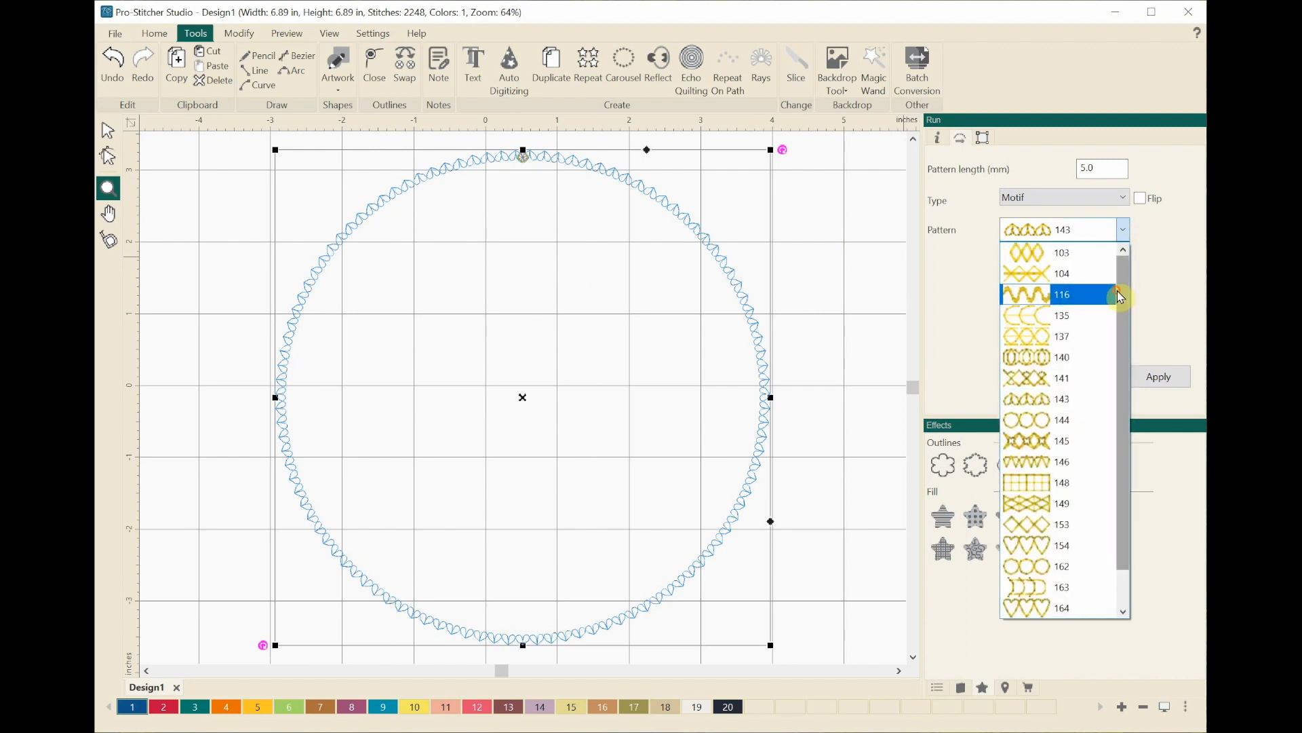
pyautogui.moveTo(1124, 384); pyautogui.dragTo(1120, 441)
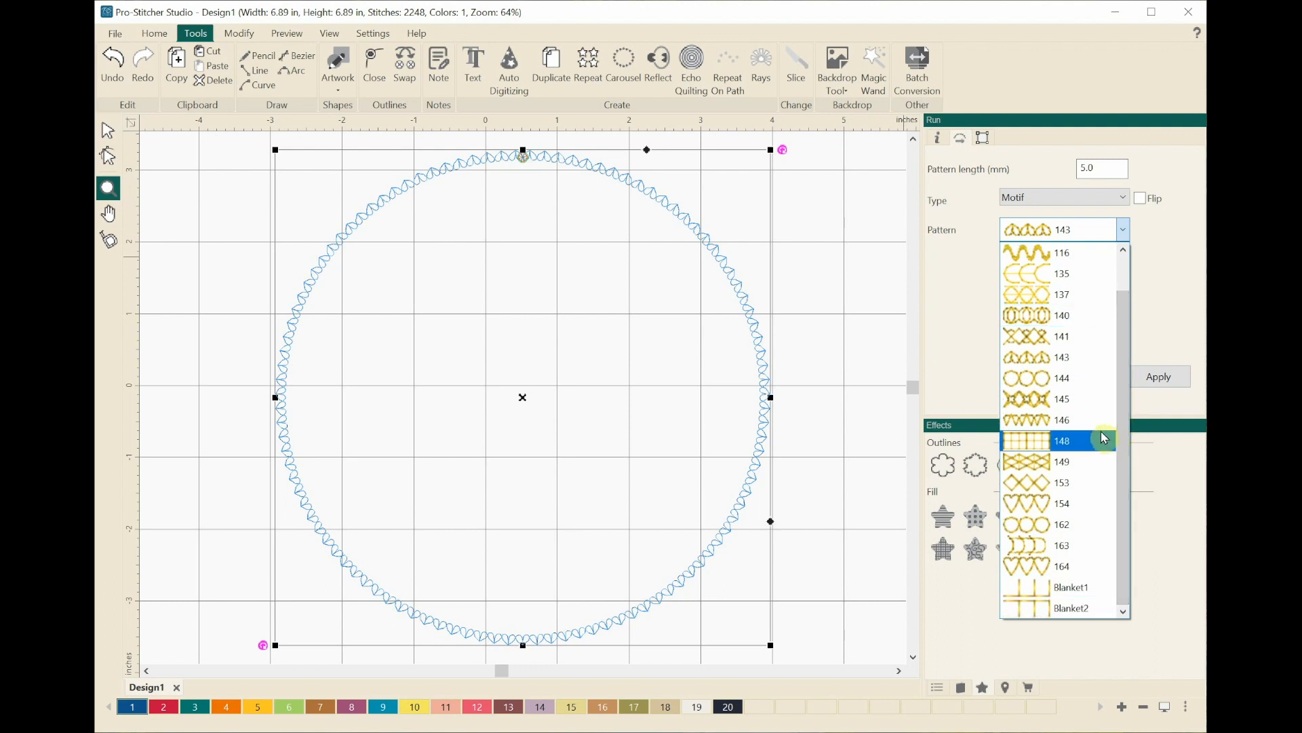
pyautogui.click(557, 361)
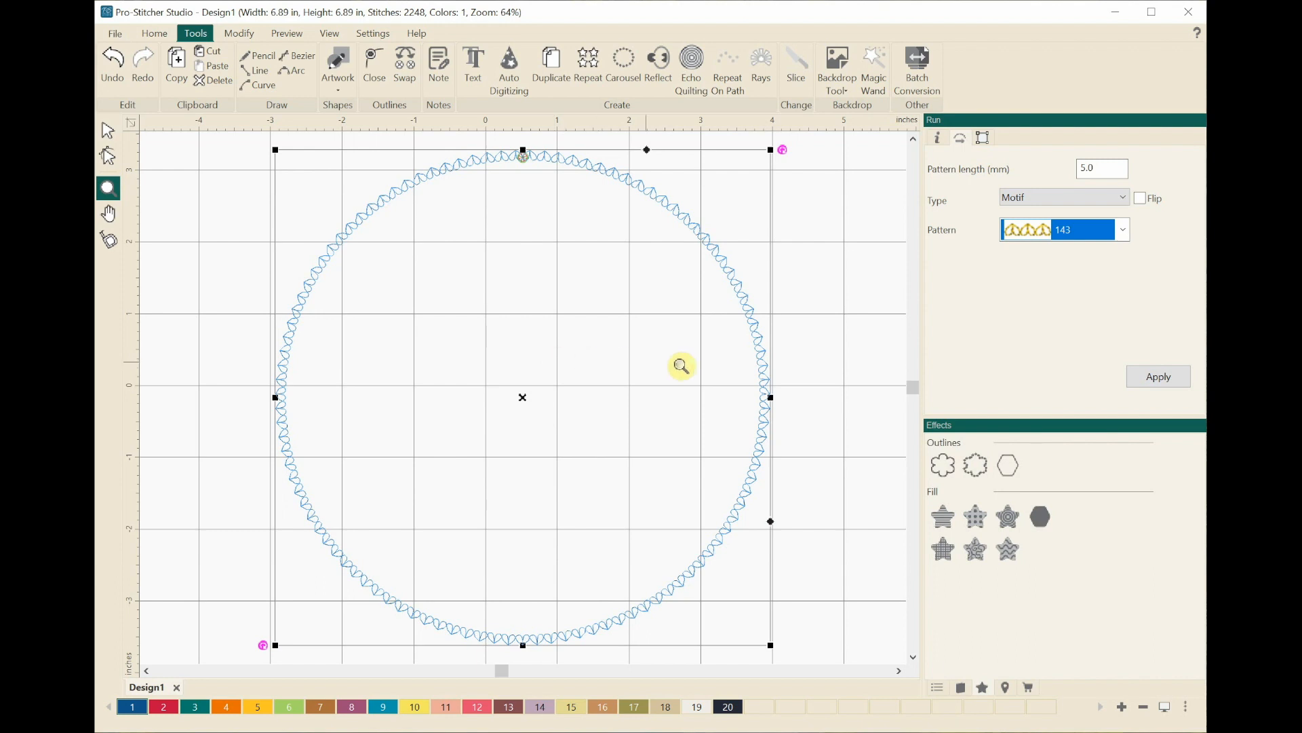
pyautogui.click(1118, 232)
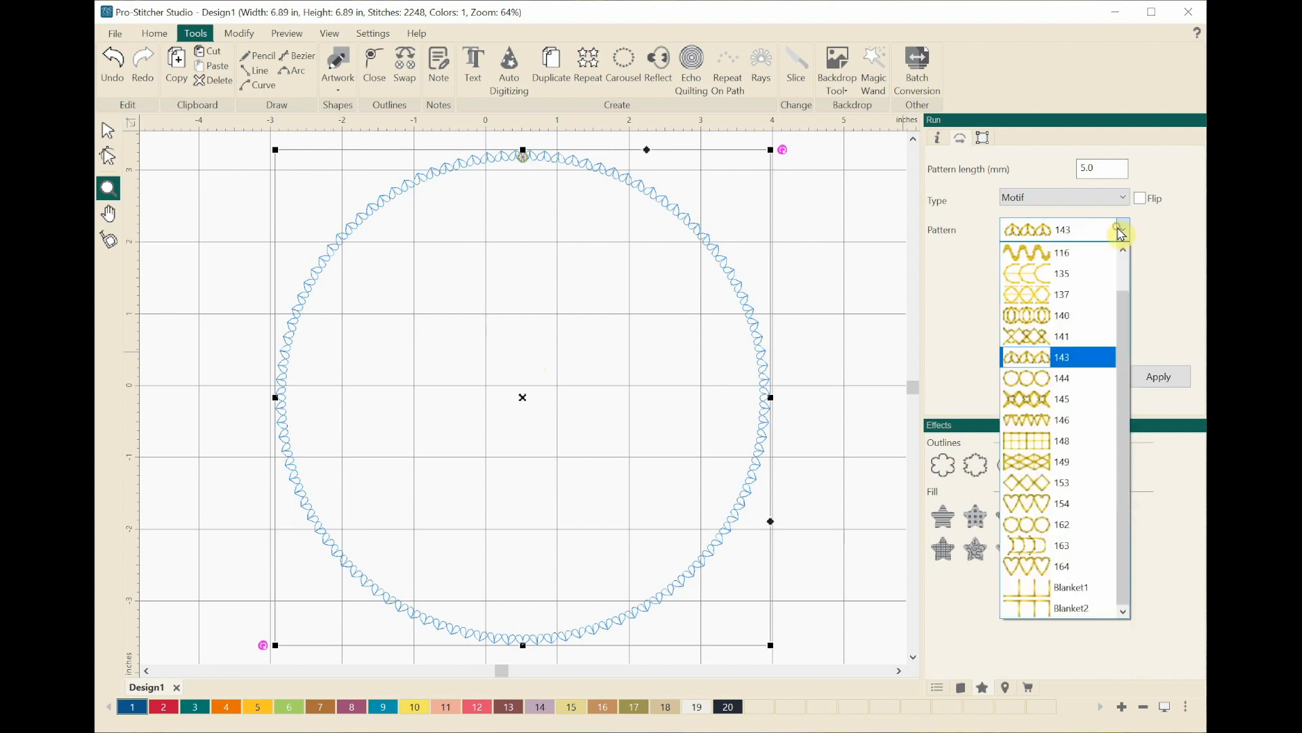
pyautogui.click(513, 337)
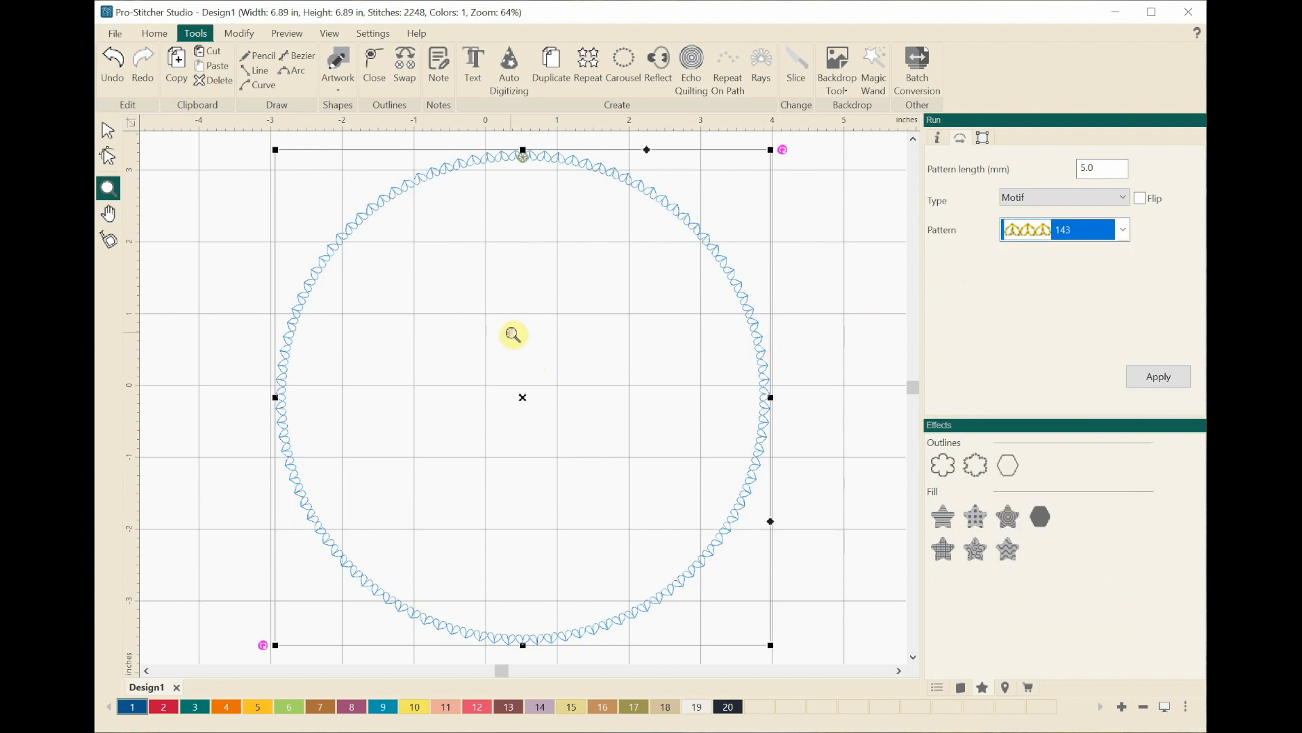